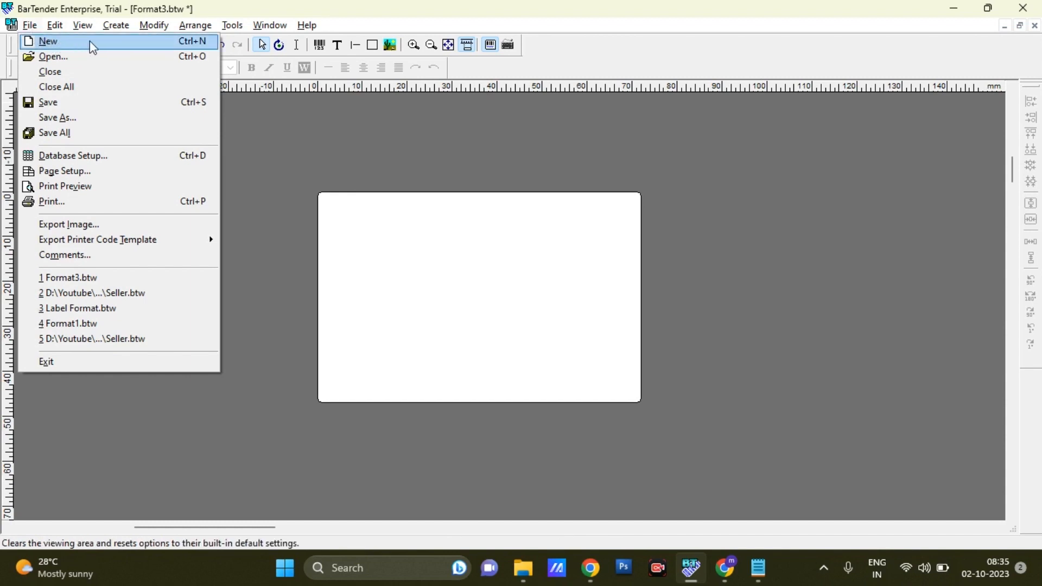
Switch to Chrome to check the label roll's dimensions in the product image and return to BarTender.
{"action": "left_click", "coordinate": [412, 185]}
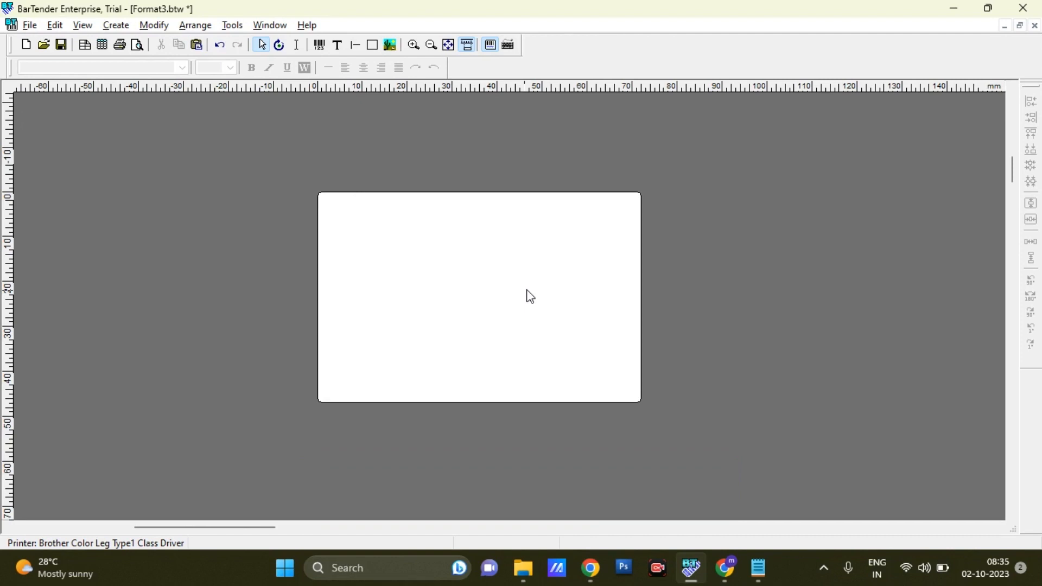
{"action": "left_click", "coordinate": [727, 567]}
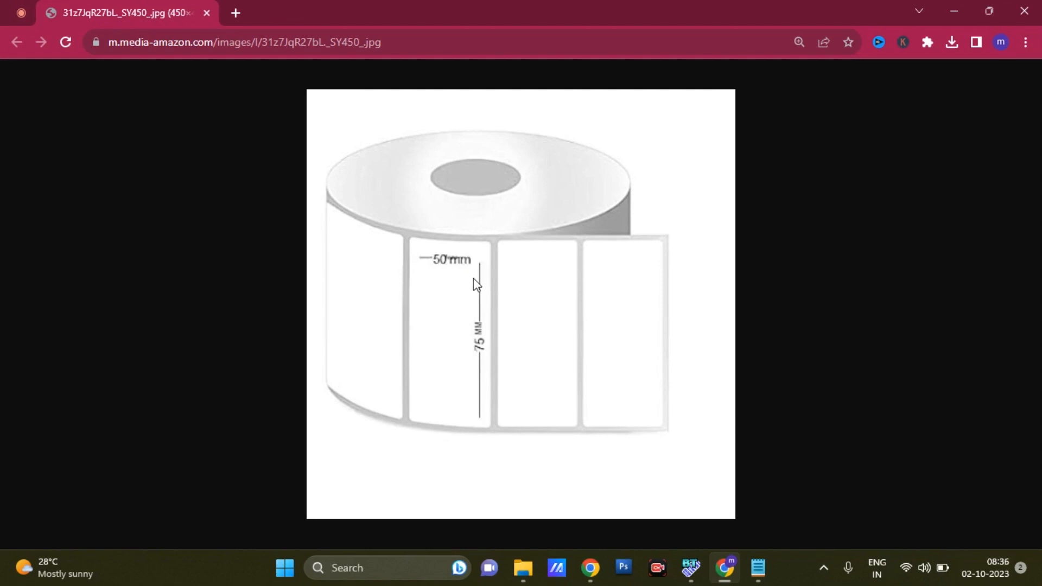
{"action": "key", "text": "alt+Tab"}
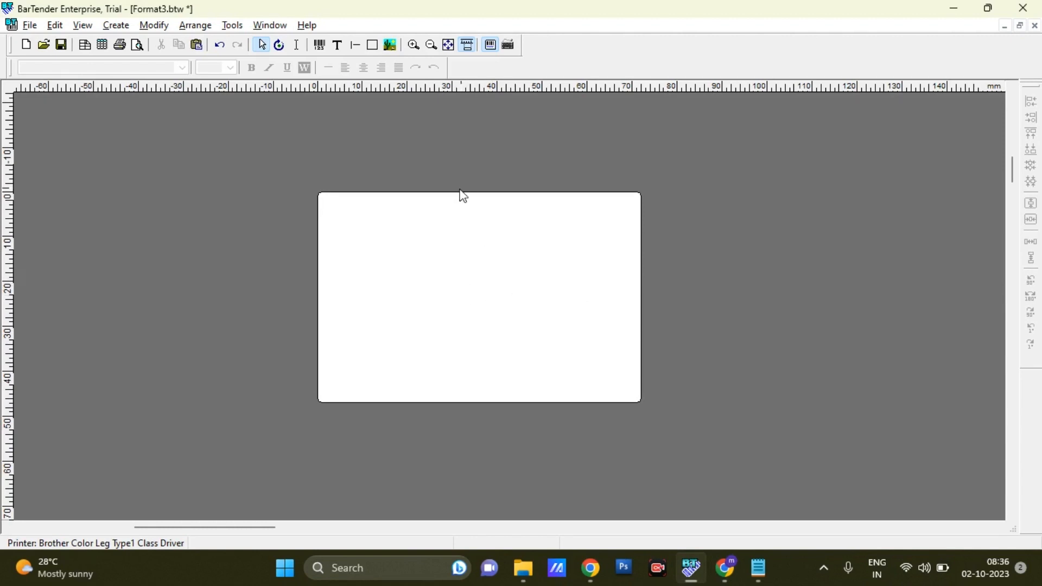
Open the label's page setup and choose User Defined Size as the paper size.
{"action": "double_click", "coordinate": [459, 291]}
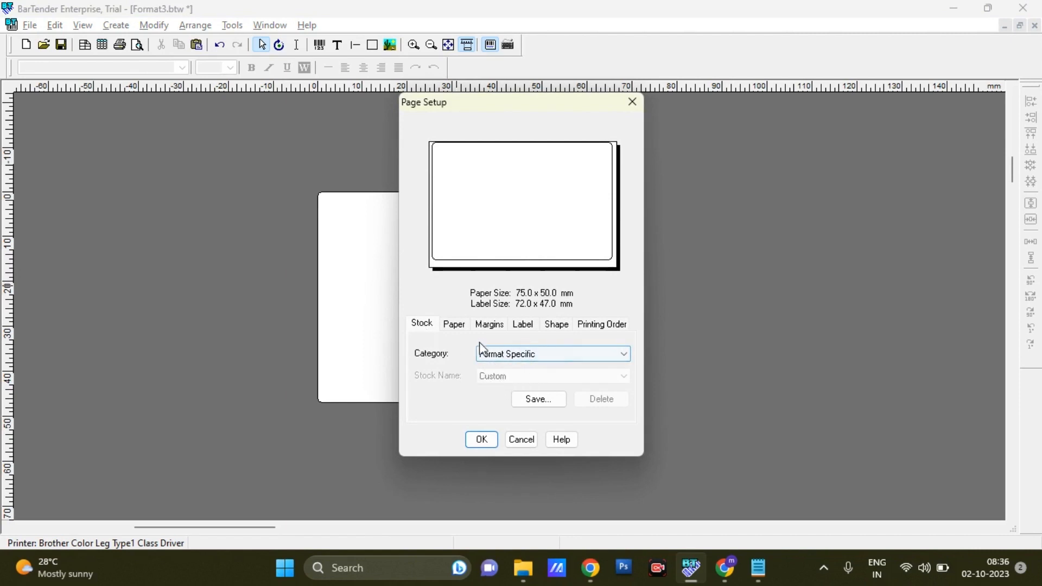
{"action": "left_click", "coordinate": [457, 327]}
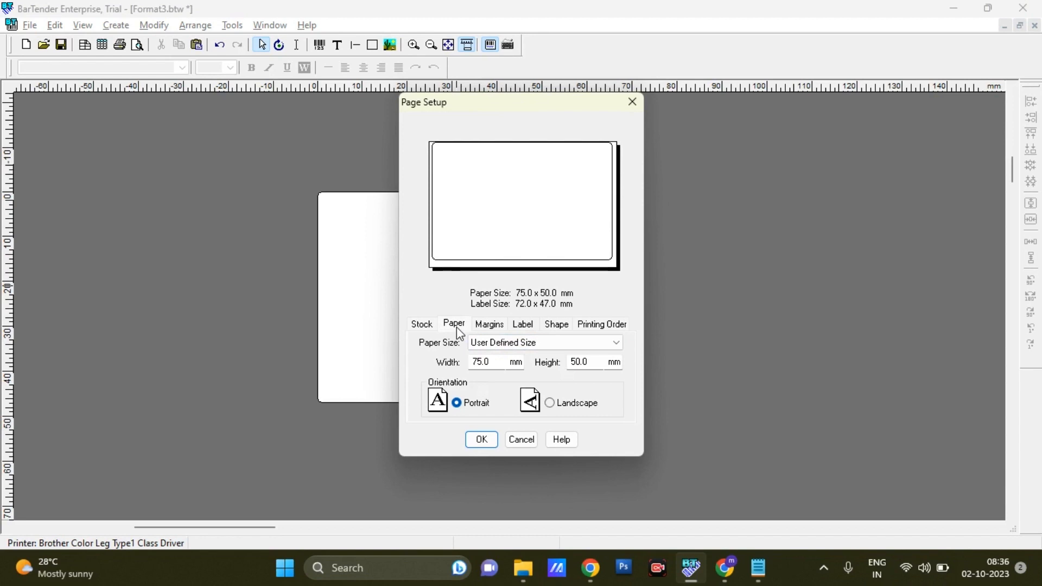
{"action": "left_click", "coordinate": [496, 344]}
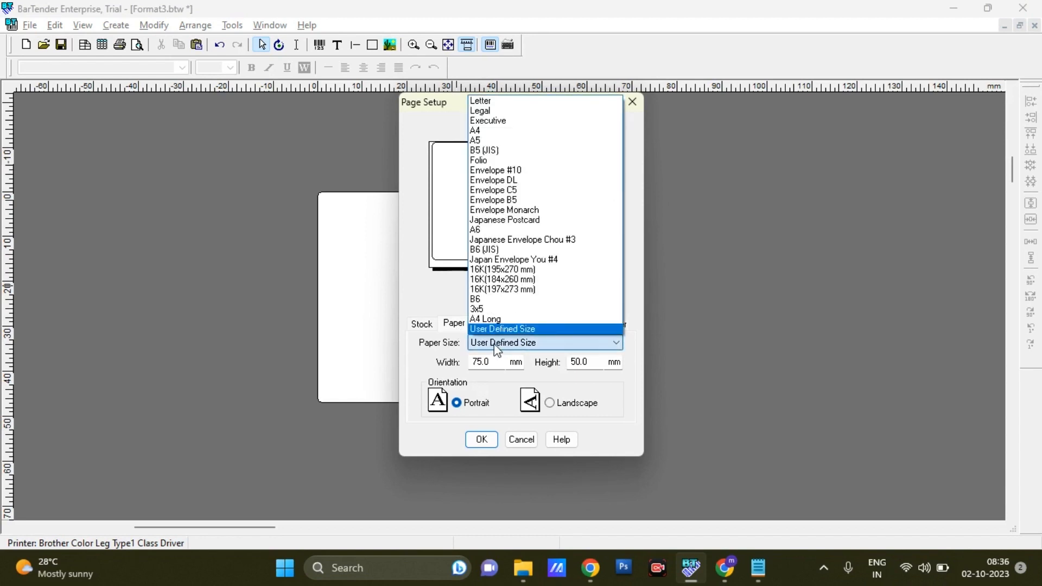
{"action": "left_click", "coordinate": [490, 328]}
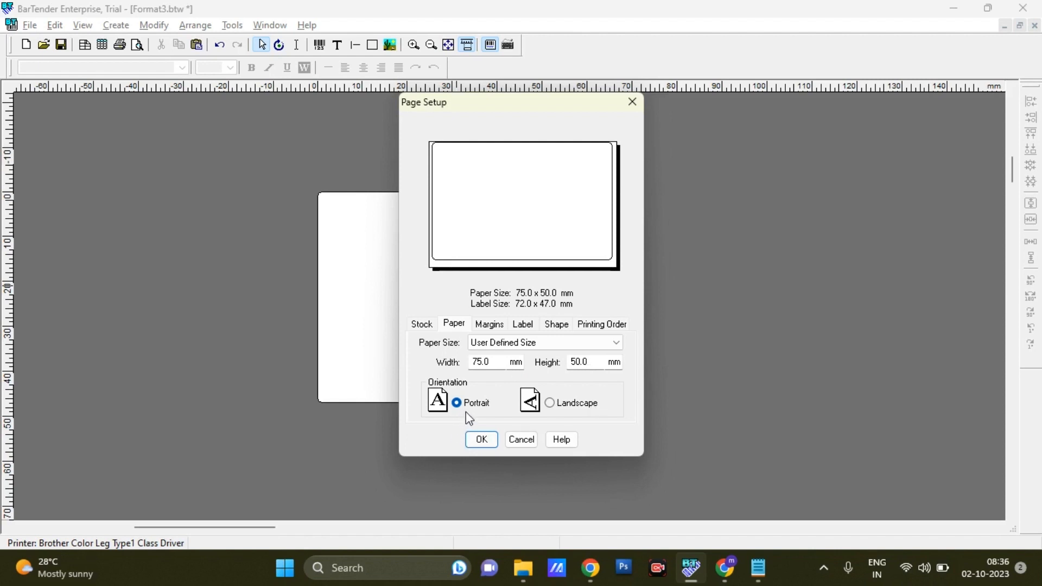
Review the margins, paper size, label dimensions and shape options in the page setup.
{"action": "left_click", "coordinate": [495, 324]}
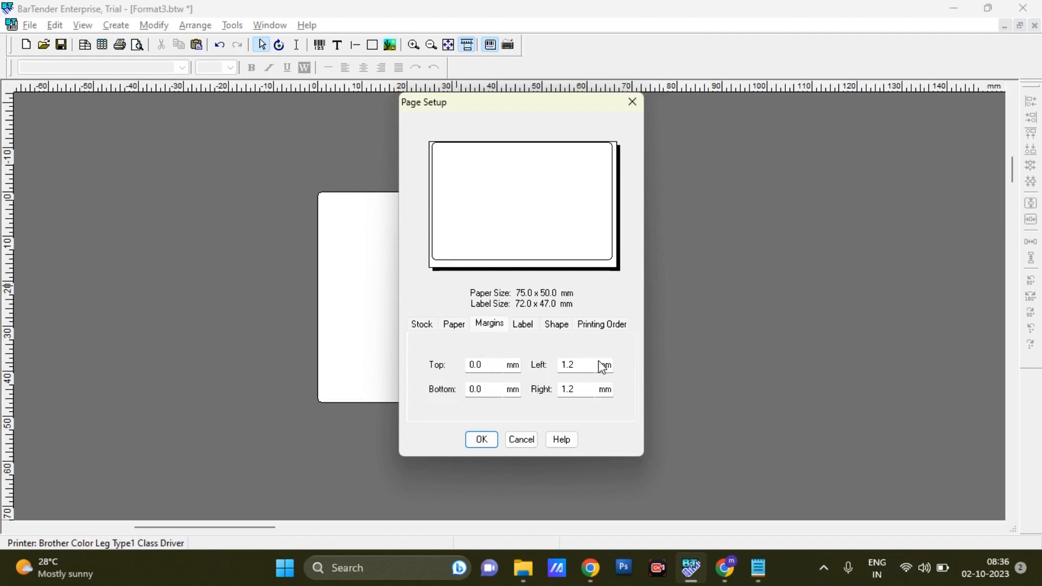
{"action": "left_click", "coordinate": [523, 325]}
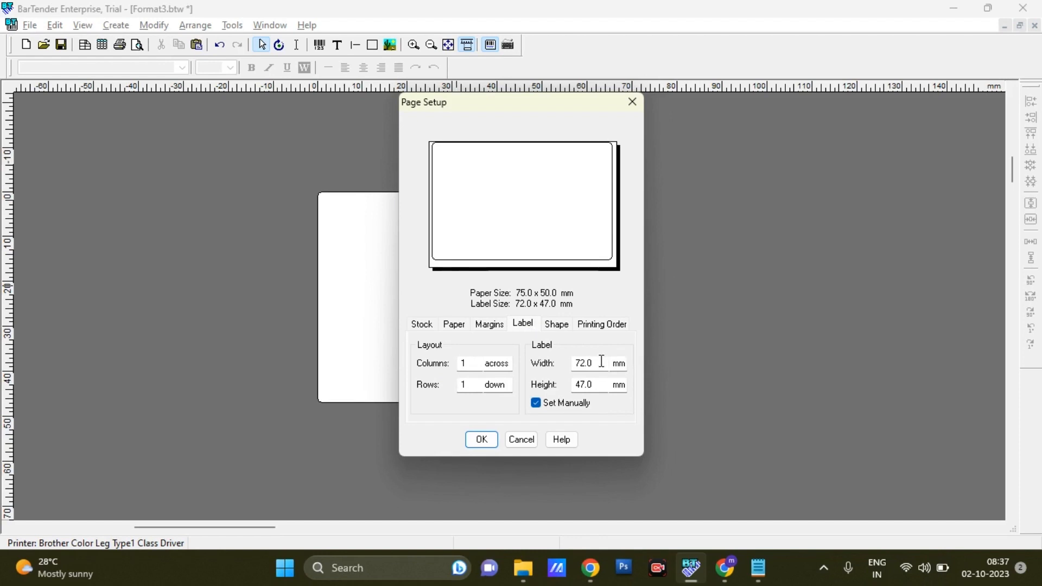
{"action": "left_click", "coordinate": [457, 325]}
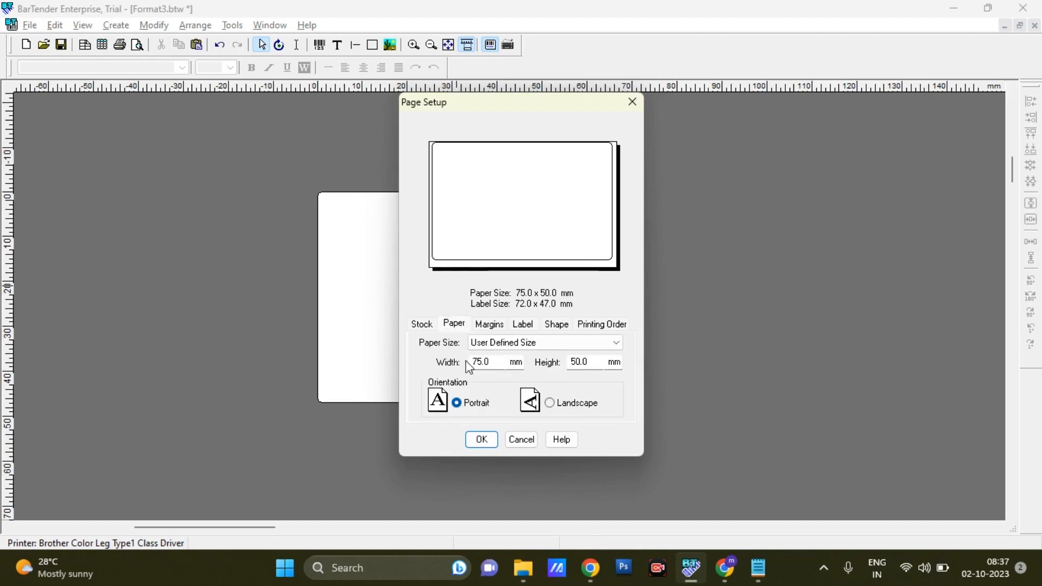
{"action": "left_click", "coordinate": [530, 327]}
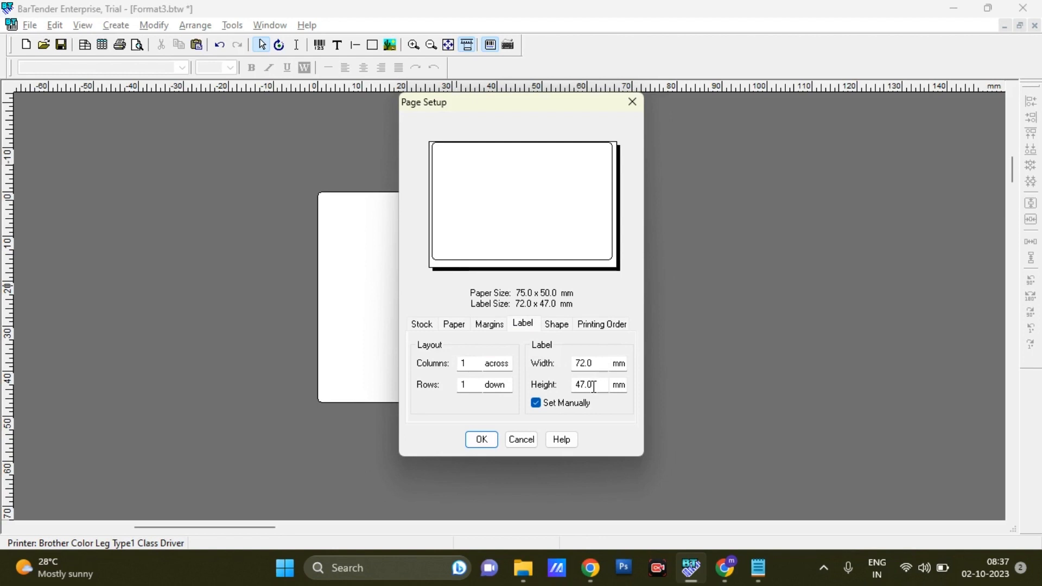
{"action": "left_click", "coordinate": [561, 330]}
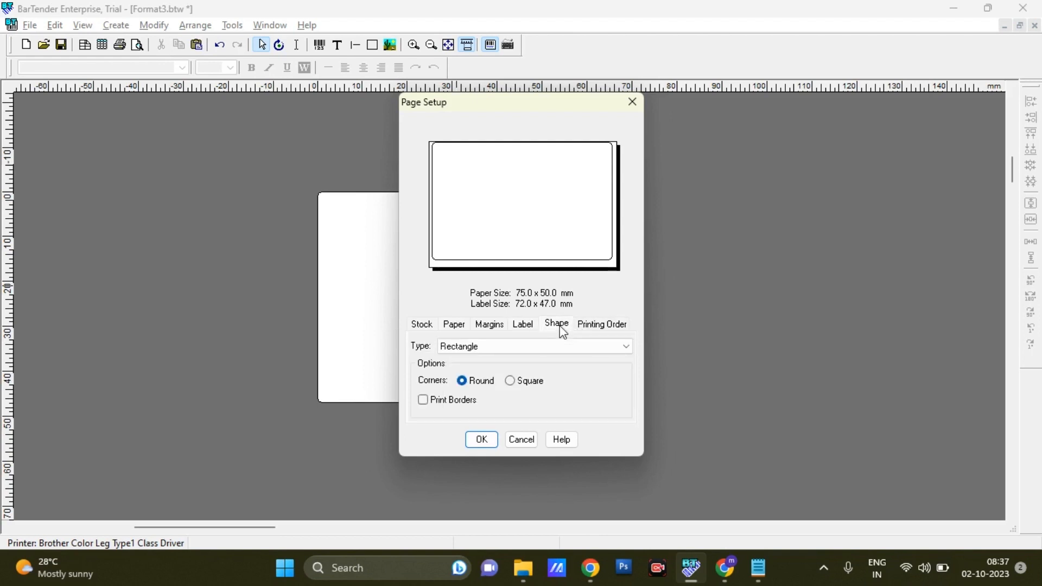
{"action": "left_click", "coordinate": [522, 327]}
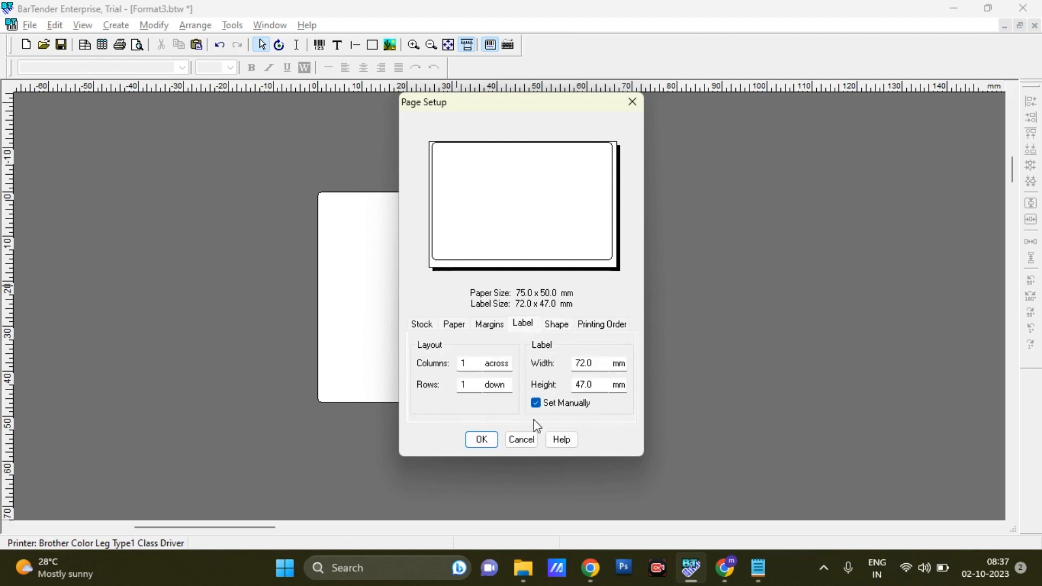
{"action": "left_click", "coordinate": [561, 327]}
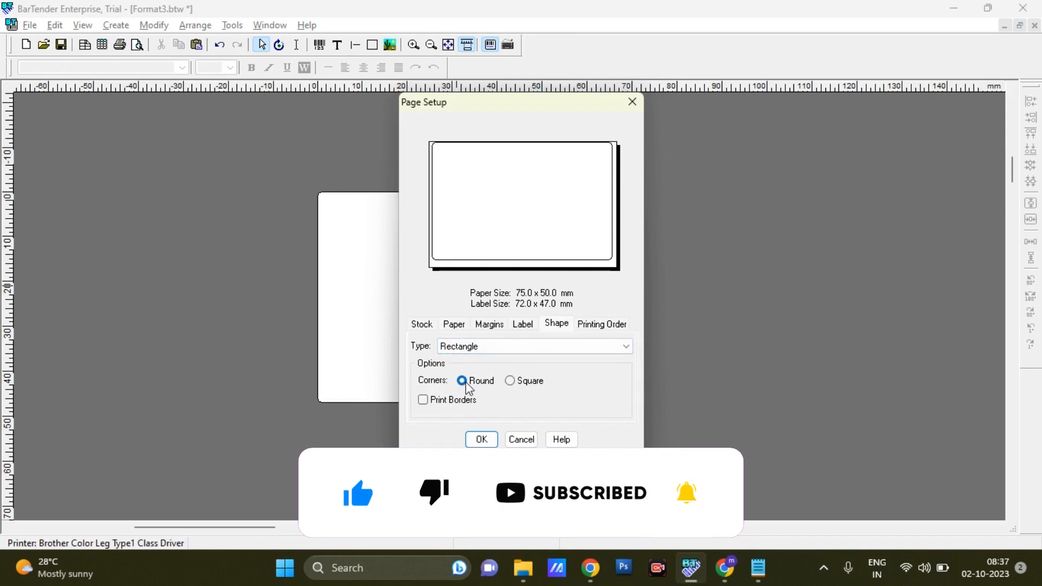
Leave Print Borders off and accept the page setup, continuing with the custom paper size.
{"action": "left_click", "coordinate": [423, 400]}
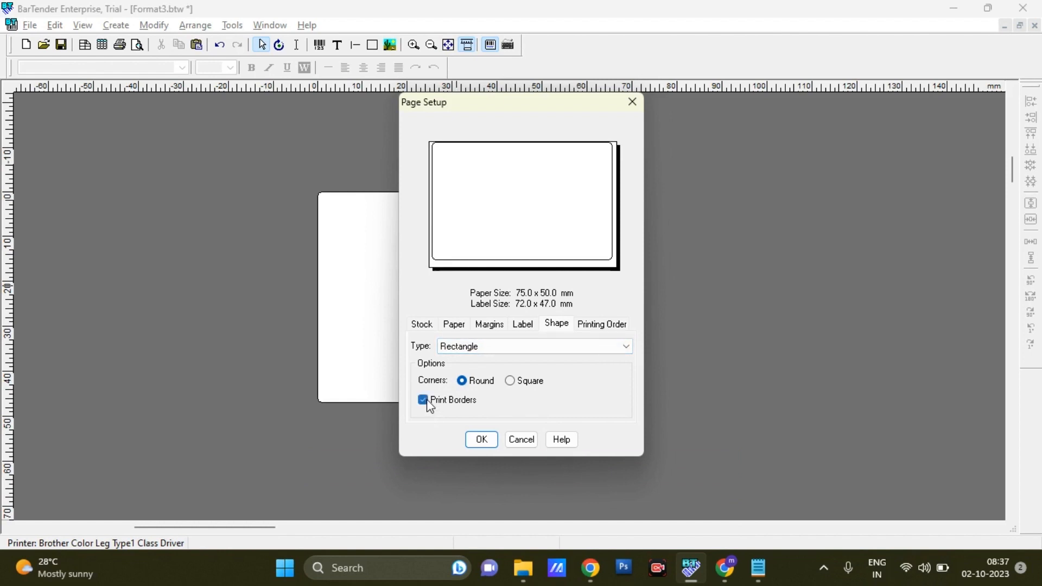
{"action": "left_click", "coordinate": [429, 402]}
{"action": "left_click", "coordinate": [599, 325]}
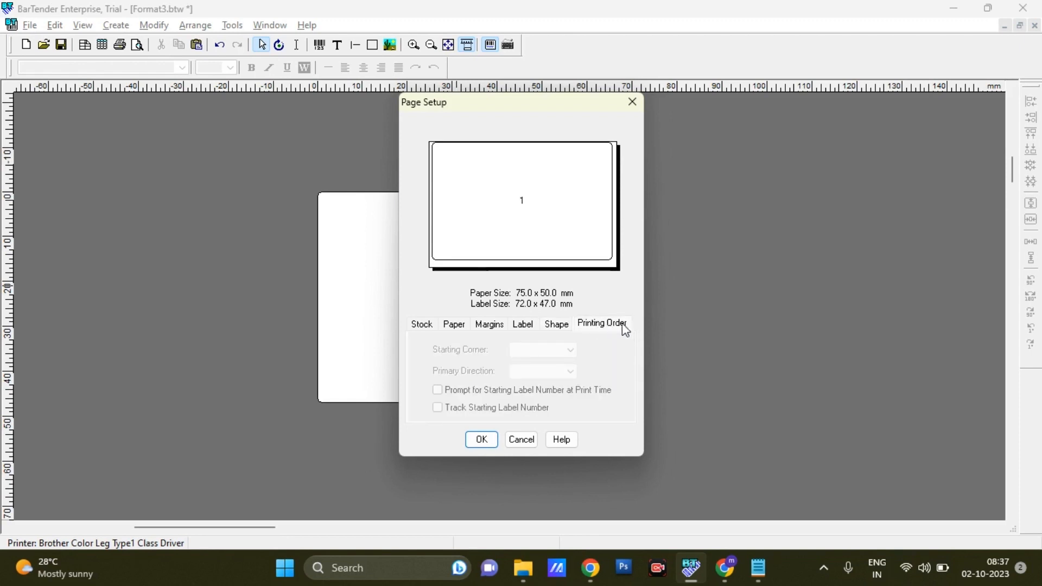
{"action": "left_click", "coordinate": [481, 447]}
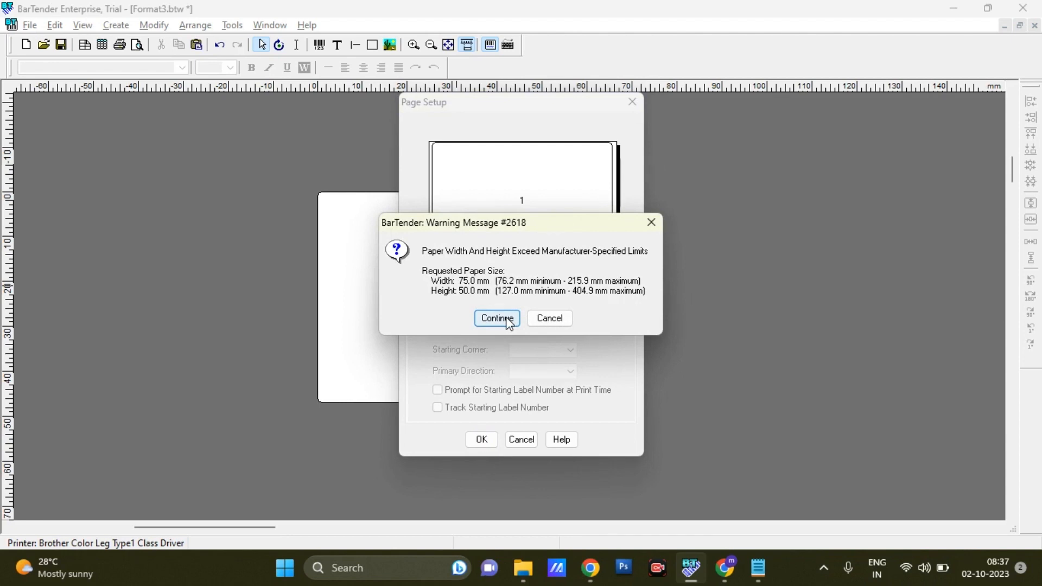
{"action": "left_click", "coordinate": [507, 320]}
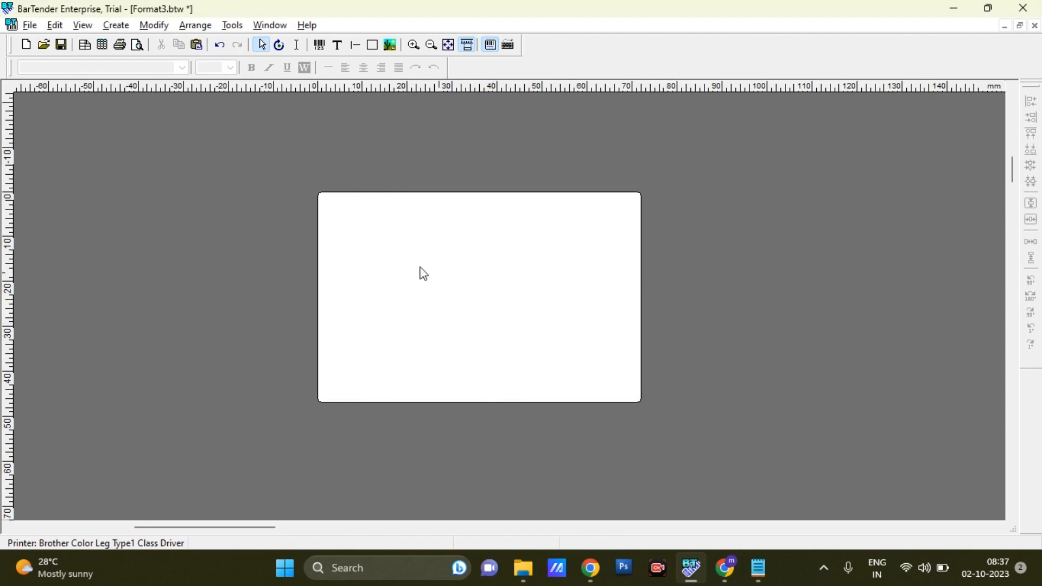
Add a bar code to the label and position it at about X 10 mm, Y 8 mm.
{"action": "left_click", "coordinate": [320, 49]}
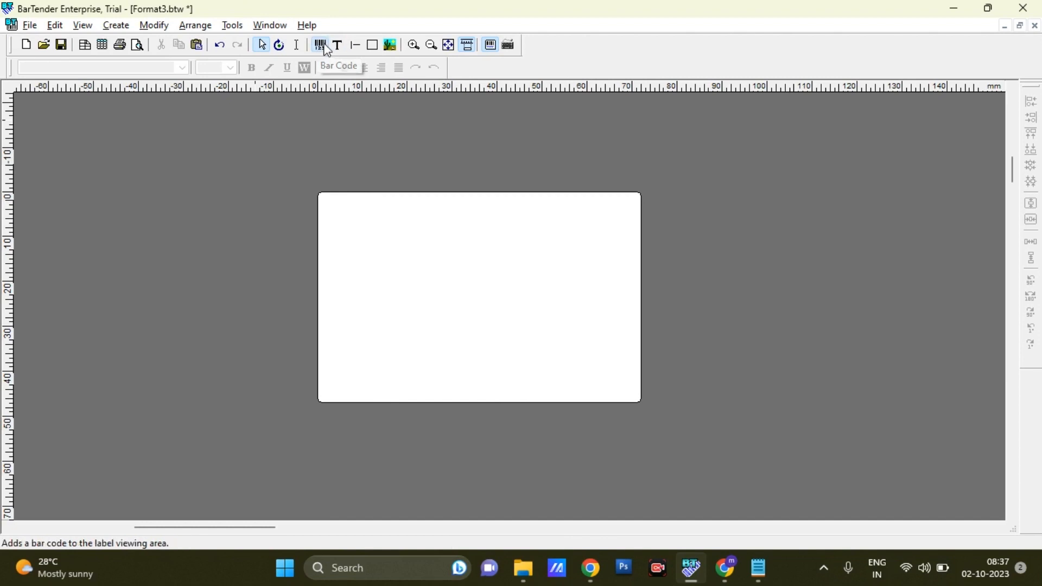
{"action": "left_click", "coordinate": [374, 243]}
{"action": "left_click_drag", "start_coordinate": [355, 244], "coordinate": [463, 258]}
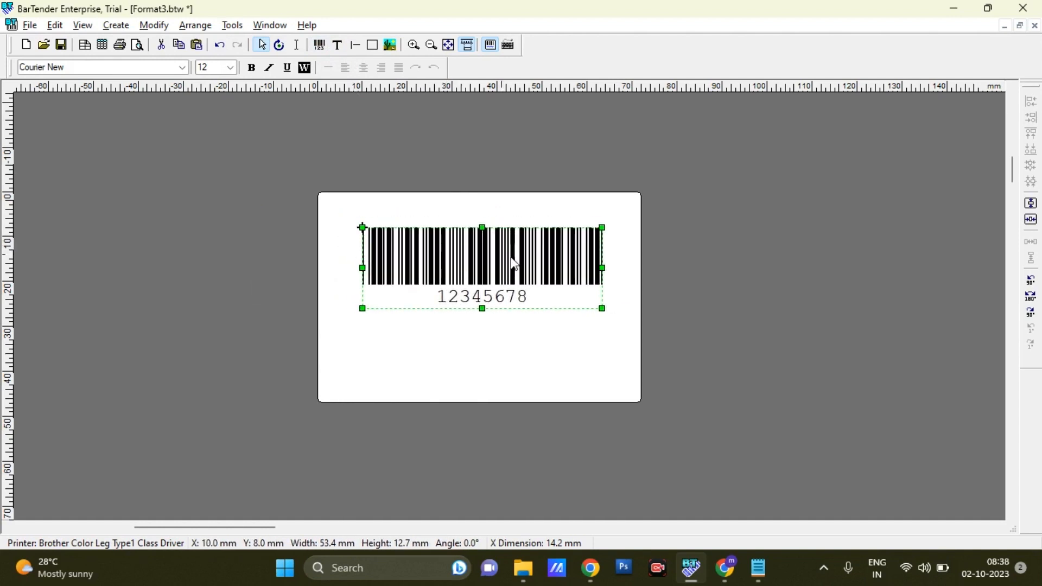
Change the bar code's symbology to QR Code.
{"action": "double_click", "coordinate": [459, 265]}
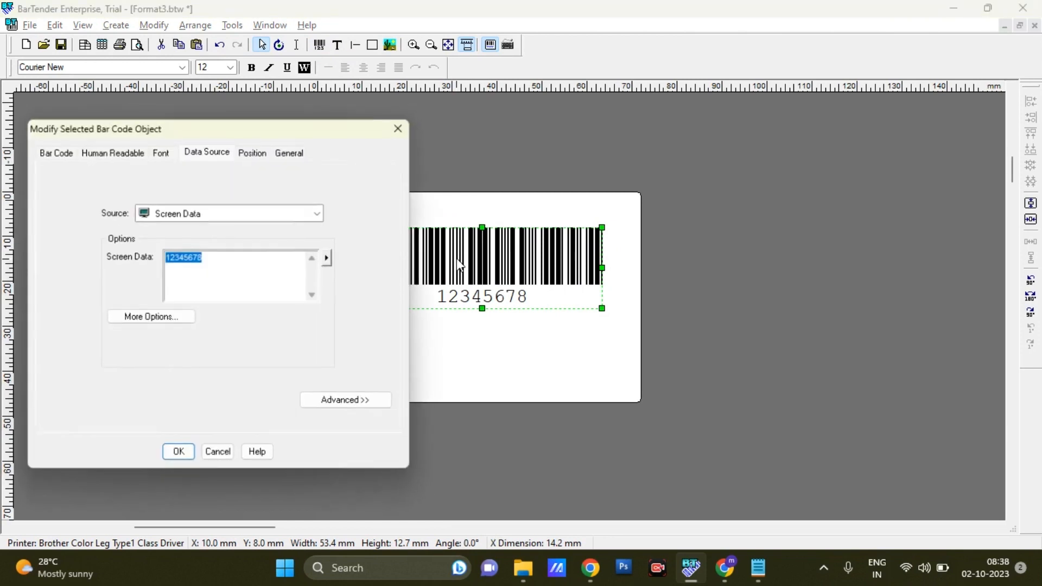
{"action": "left_click", "coordinate": [65, 155]}
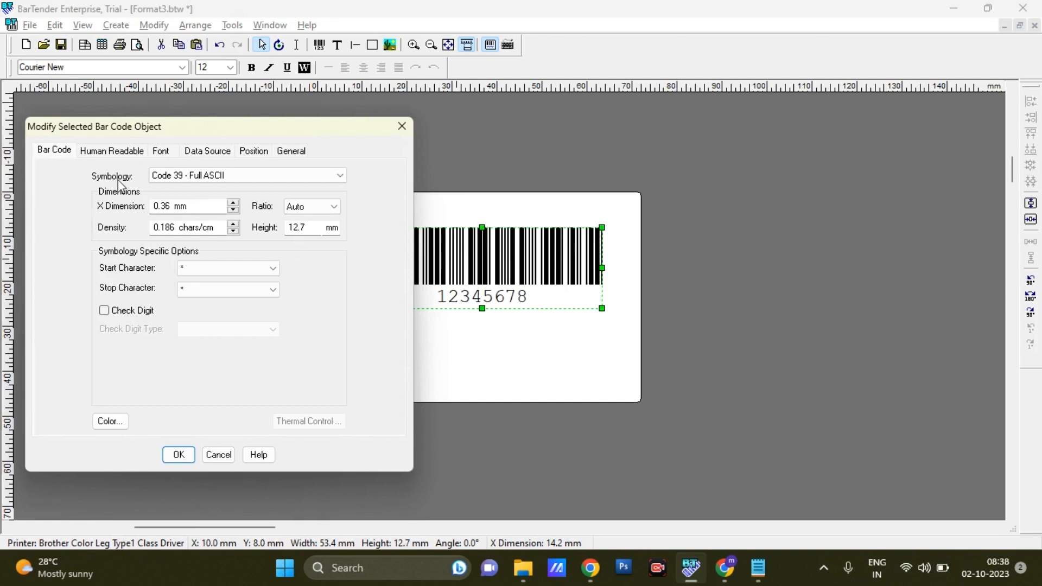
{"action": "left_click", "coordinate": [189, 177]}
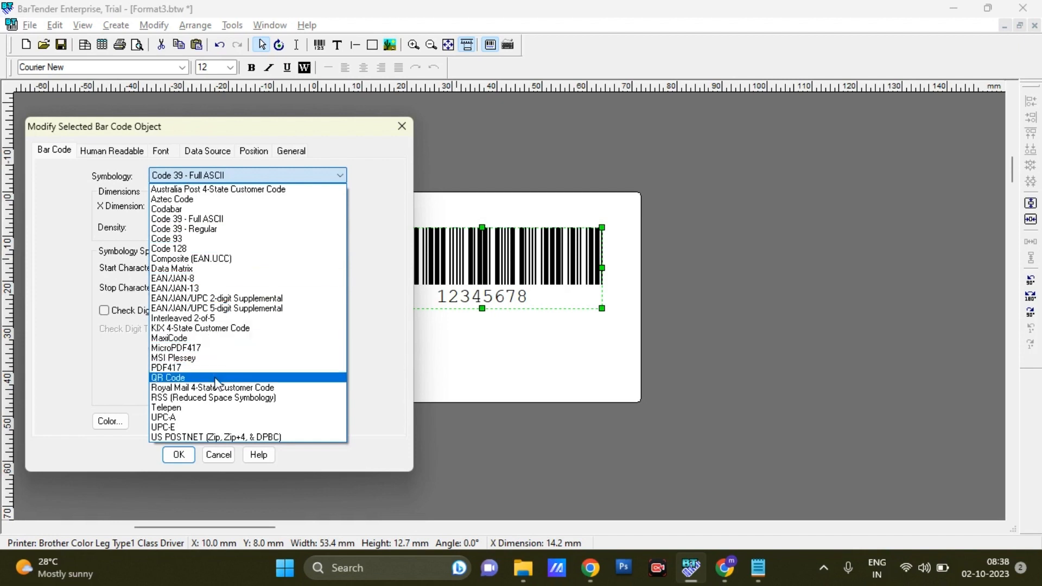
{"action": "left_click", "coordinate": [197, 380]}
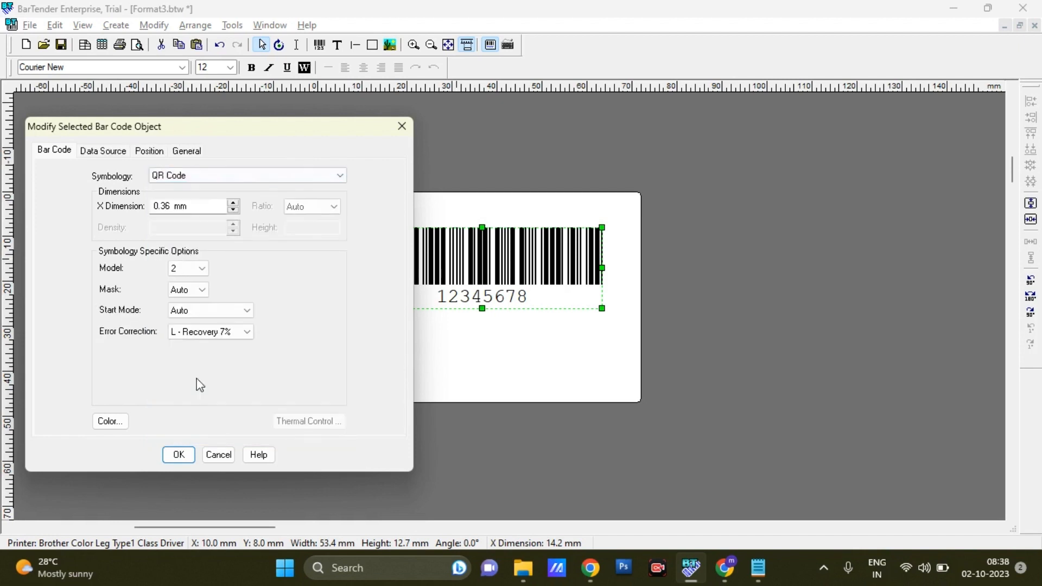
{"action": "left_click", "coordinate": [179, 456]}
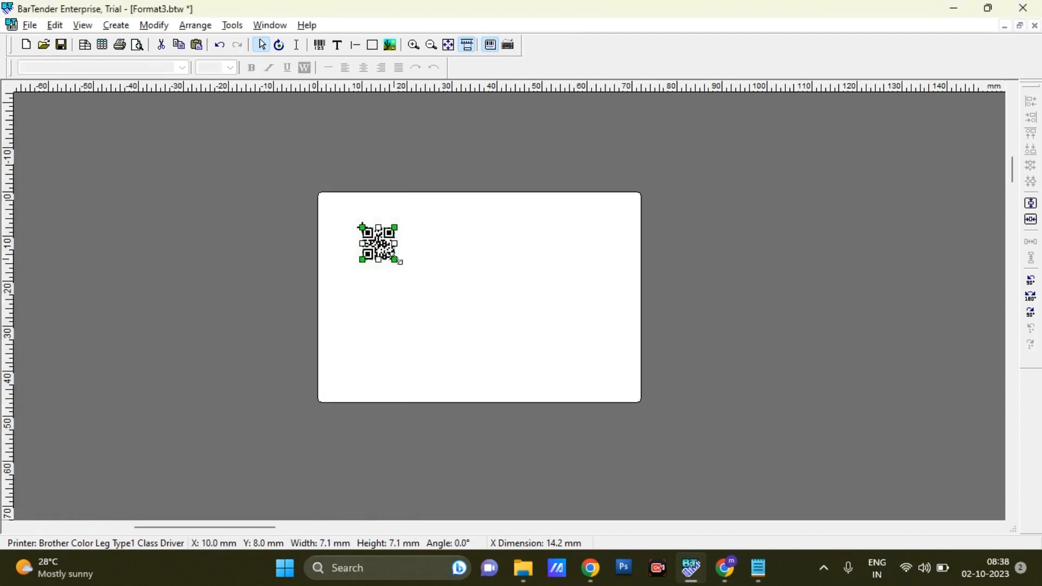
Enlarge the QR code to about 33 mm square and move it to about X 20 mm, Y 2 mm.
{"action": "left_click_drag", "start_coordinate": [397, 244], "coordinate": [512, 304]}
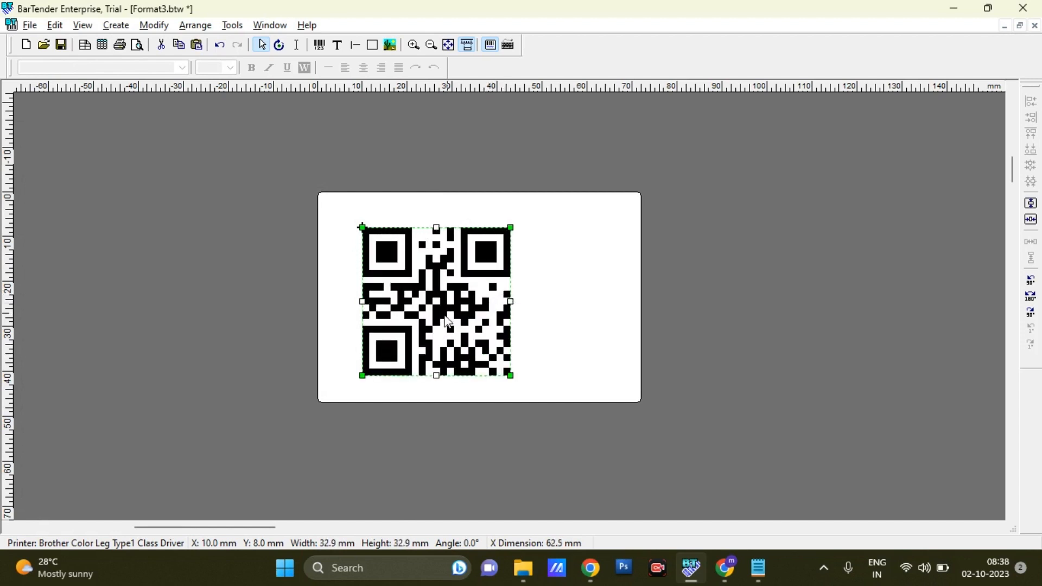
{"action": "left_click_drag", "start_coordinate": [443, 318], "coordinate": [483, 285]}
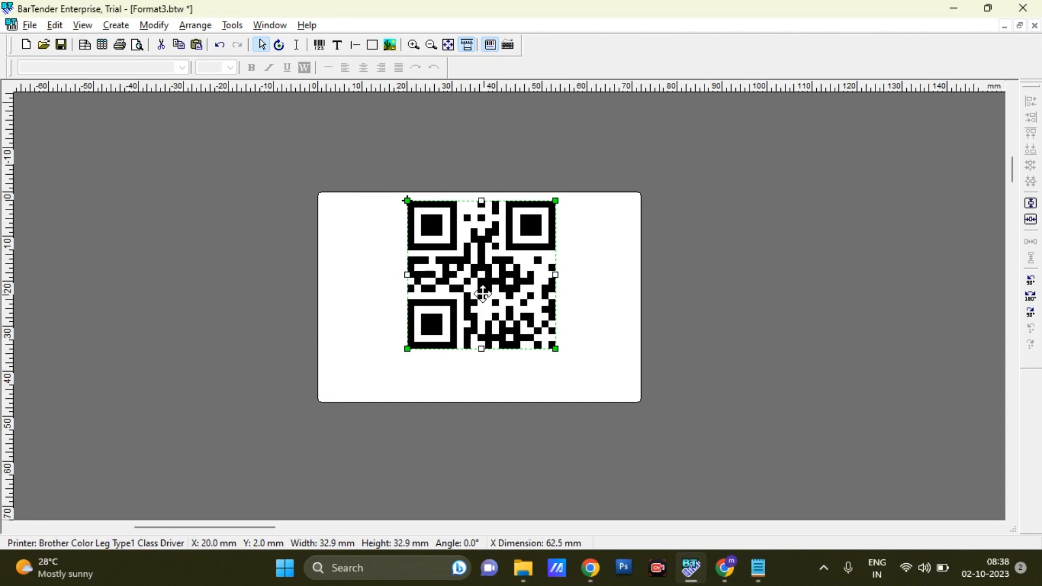
{"action": "left_click", "coordinate": [593, 344]}
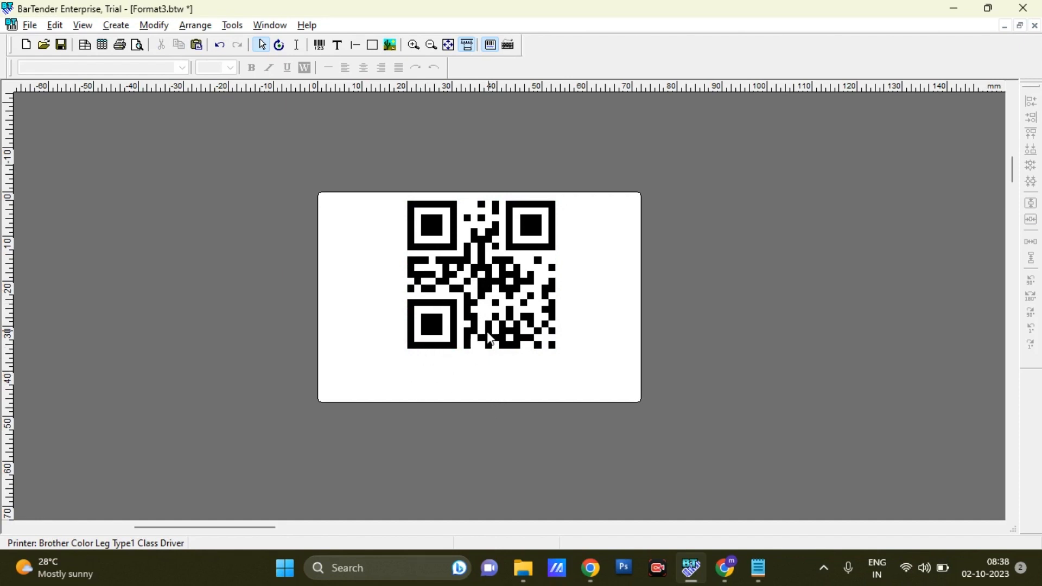
Add a text object beneath the QR code and position it at about X 26 mm, Y 37 mm.
{"action": "left_click", "coordinate": [338, 48]}
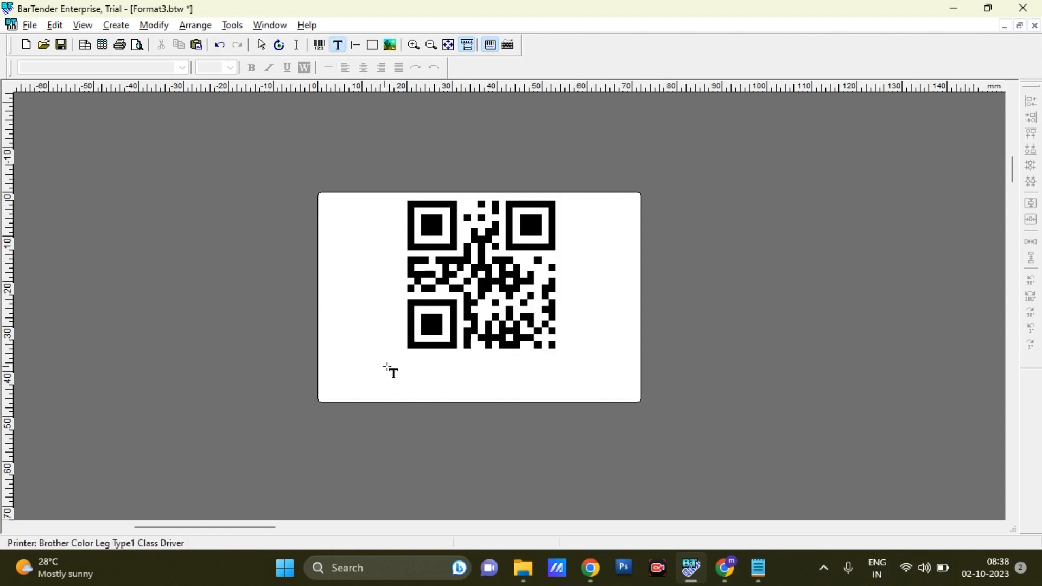
{"action": "left_click", "coordinate": [385, 369]}
{"action": "left_click_drag", "start_coordinate": [384, 369], "coordinate": [488, 369]}
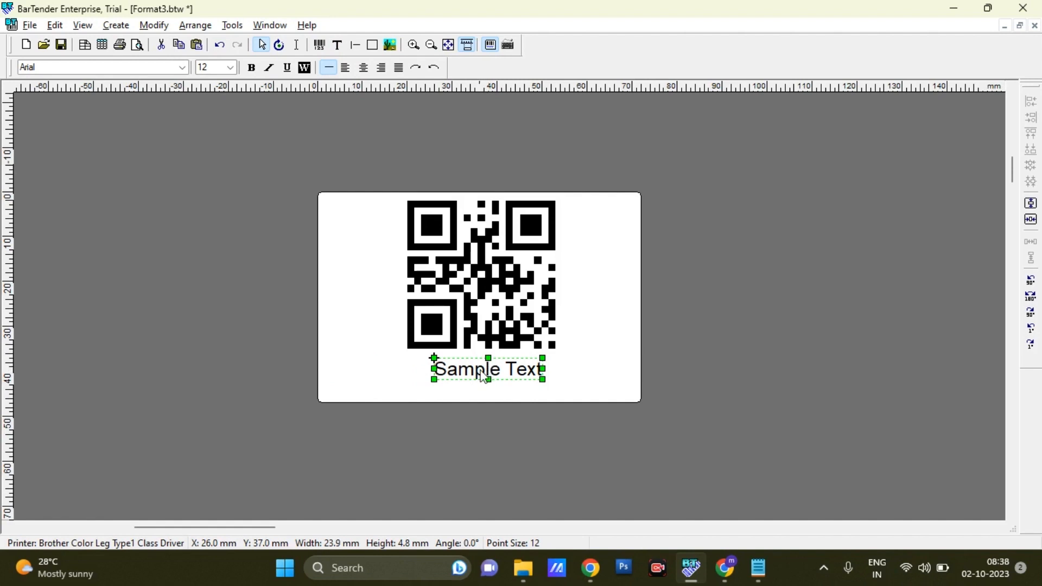
{"action": "left_click", "coordinate": [595, 375]}
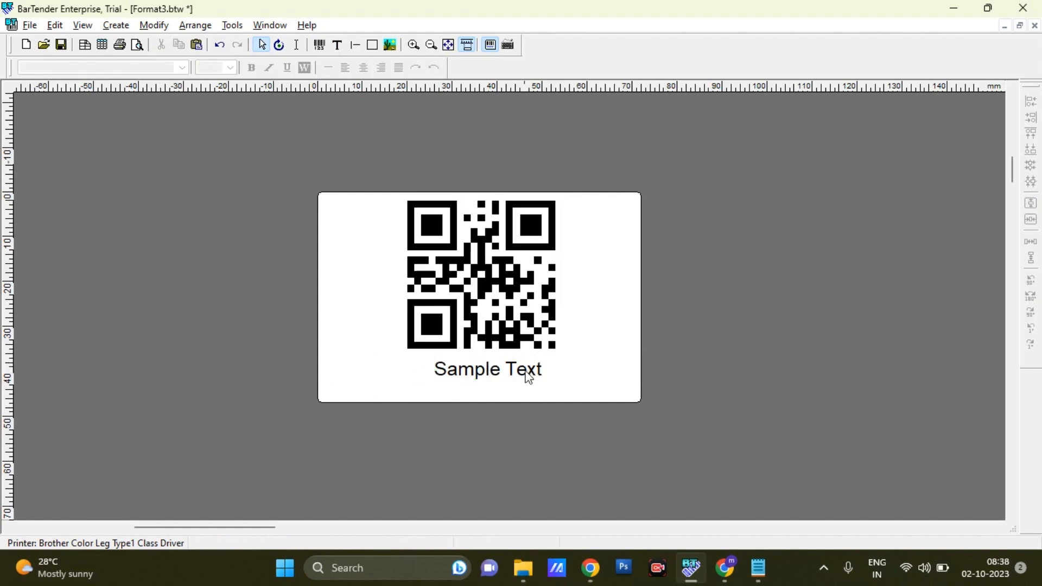
Select the QR code and the text together and nudge both slightly down on the label.
{"action": "left_click", "coordinate": [492, 288]}
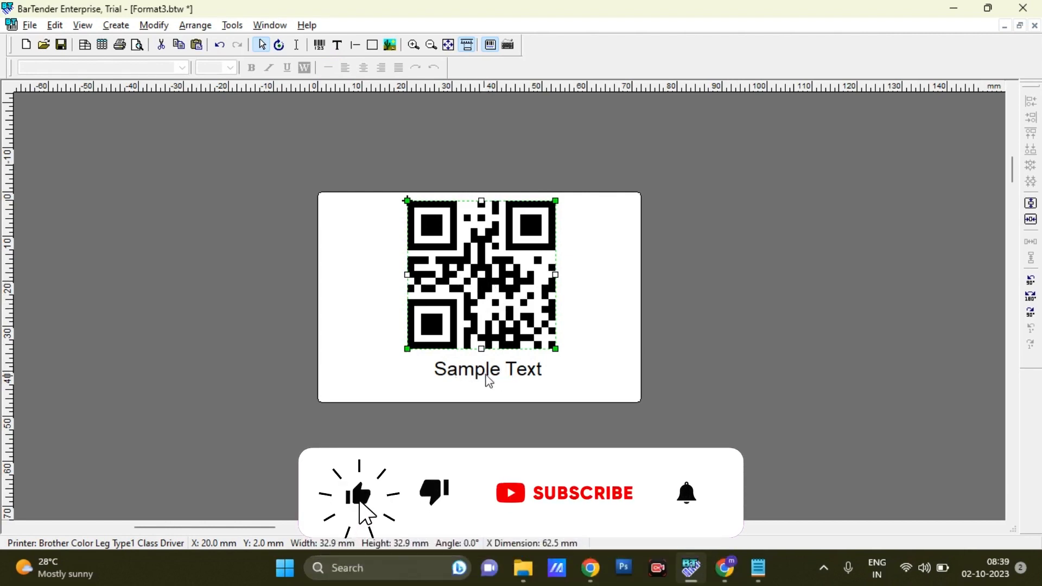
{"action": "left_click", "coordinate": [379, 260]}
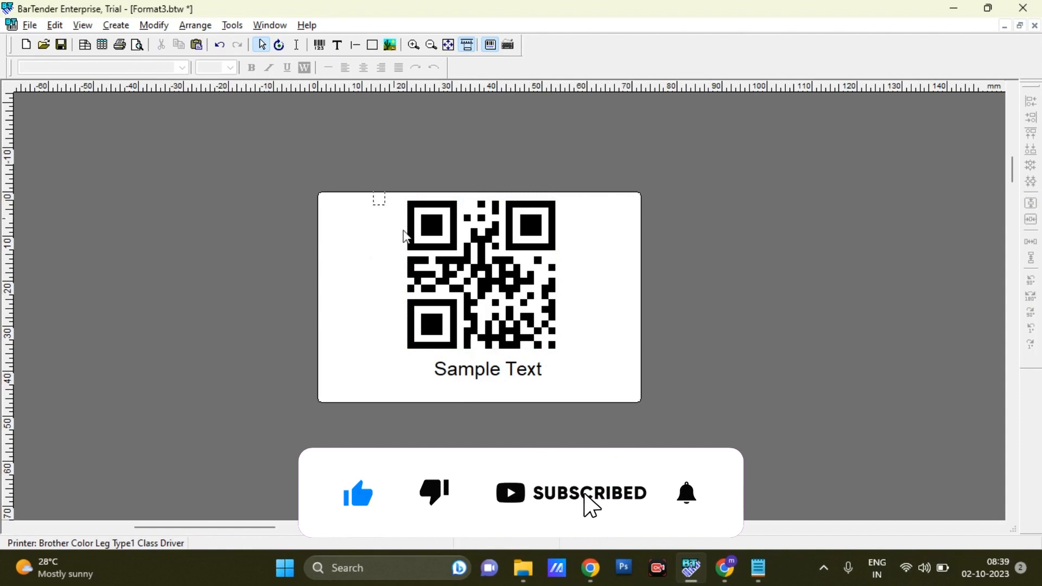
{"action": "left_click_drag", "start_coordinate": [380, 198], "coordinate": [562, 404]}
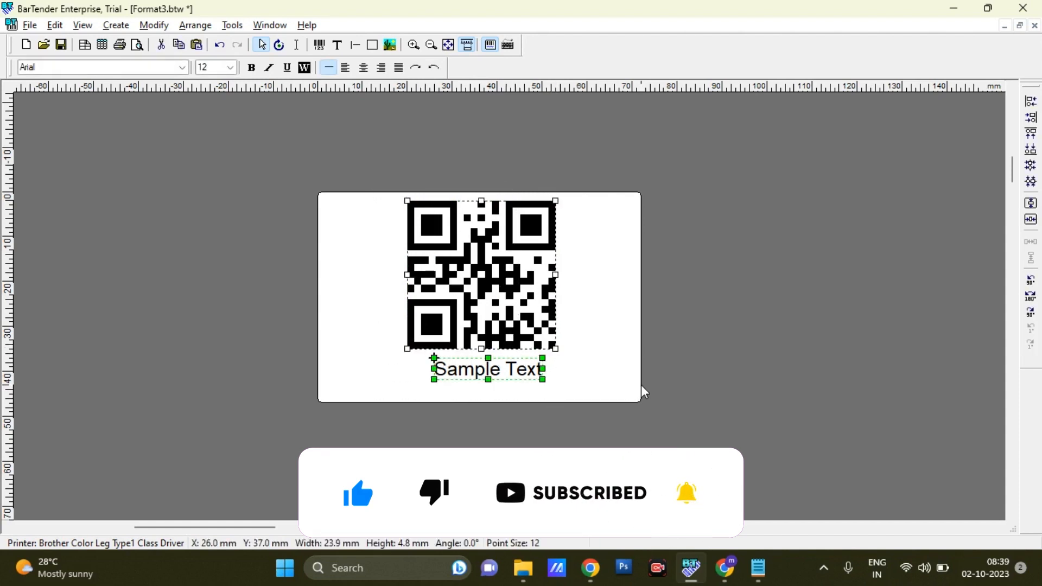
{"action": "key", "text": "Down"}
{"action": "left_click", "coordinate": [626, 359]}
Save the label format and start adding a database to it, with ODBC Data Source as the database type.
{"action": "key", "text": "ctrl+s"}
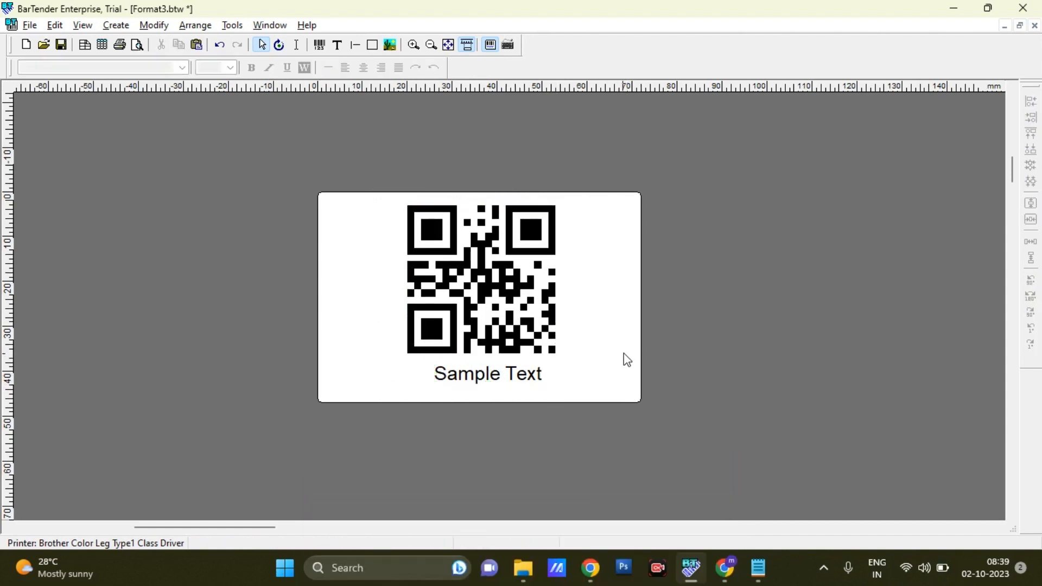
{"action": "left_click", "coordinate": [31, 27]}
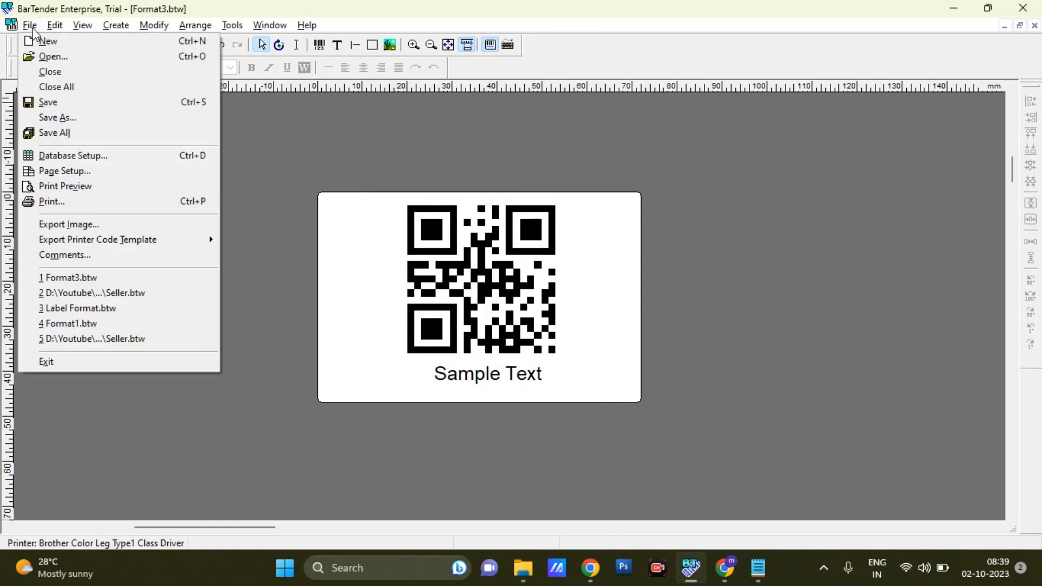
{"action": "left_click", "coordinate": [67, 158]}
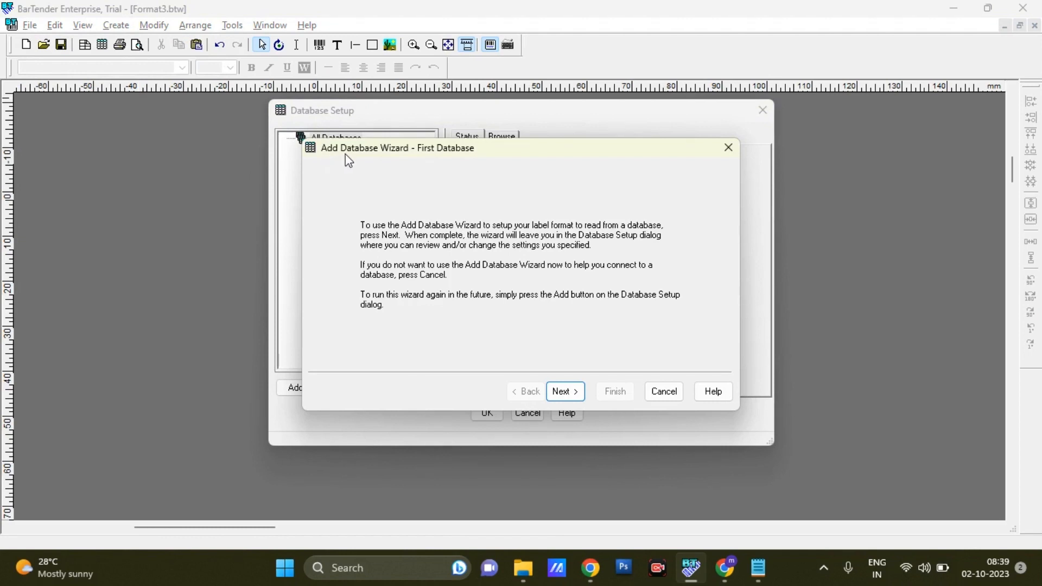
{"action": "left_click", "coordinate": [567, 393]}
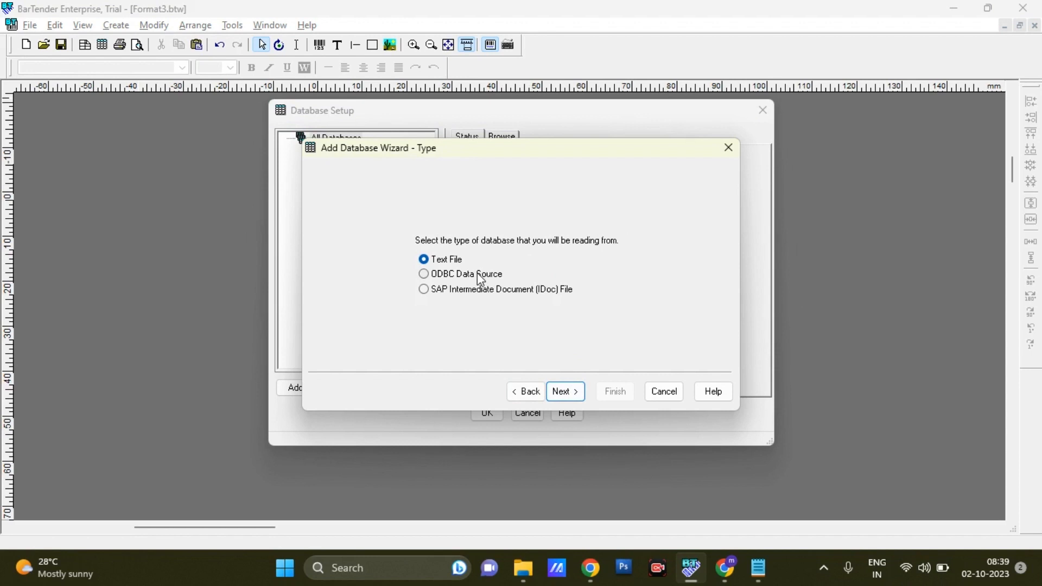
{"action": "left_click", "coordinate": [478, 275]}
{"action": "left_click", "coordinate": [562, 391]}
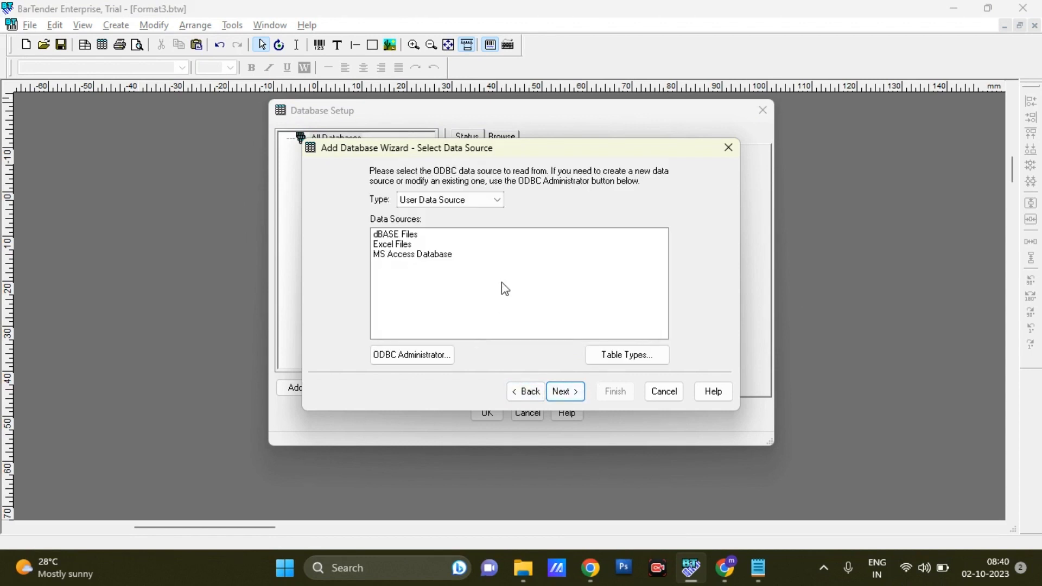
Choose Excel Files as the ODBC data source and select the workbook Database.xlsx.
{"action": "left_click", "coordinate": [390, 245]}
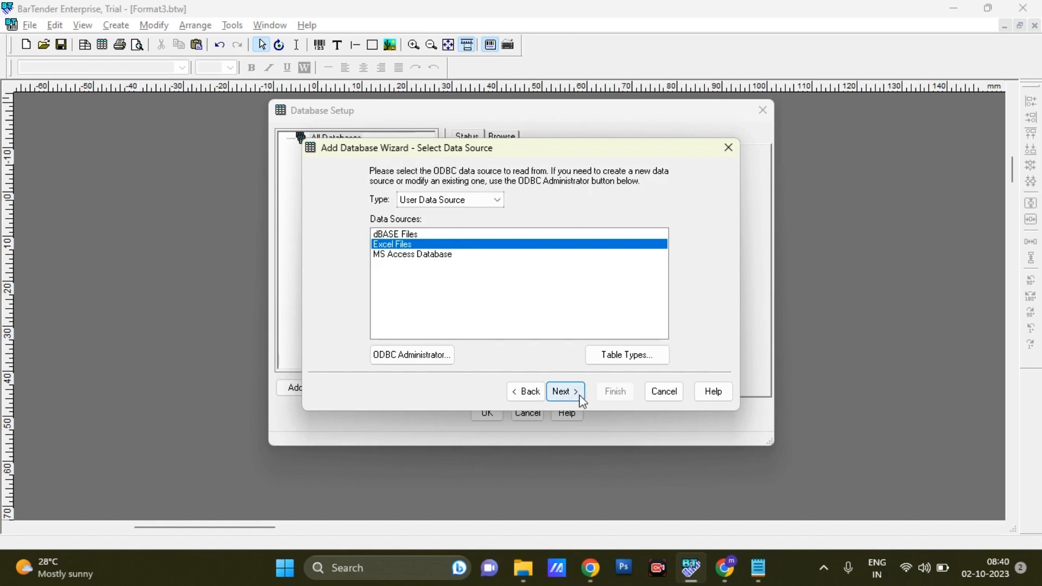
{"action": "left_click", "coordinate": [564, 391]}
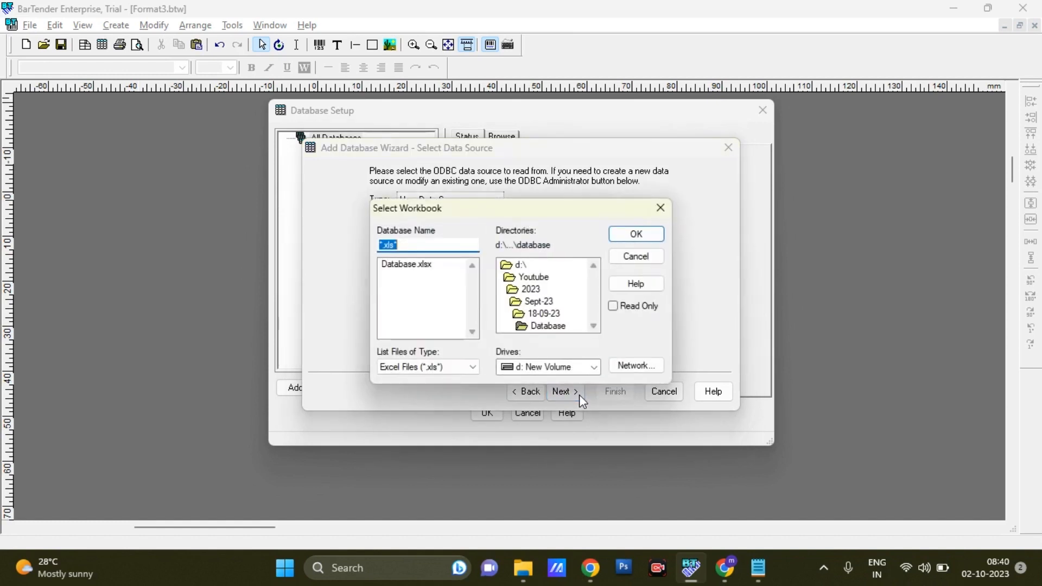
{"action": "left_click", "coordinate": [411, 265]}
Switch to Excel and examine the No. and QR Code Series columns on Sheet1 of the Database workbook.
{"action": "key", "text": "alt+Tab"}
{"action": "key", "text": "alt+Tab"}
{"action": "key", "text": "alt+Tab"}
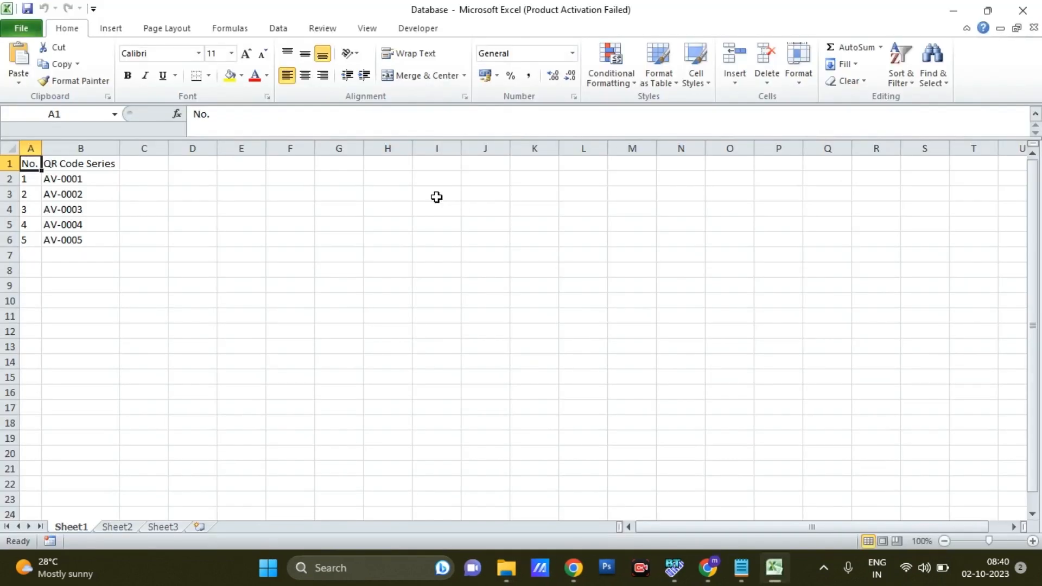
{"action": "key", "text": "Escape"}
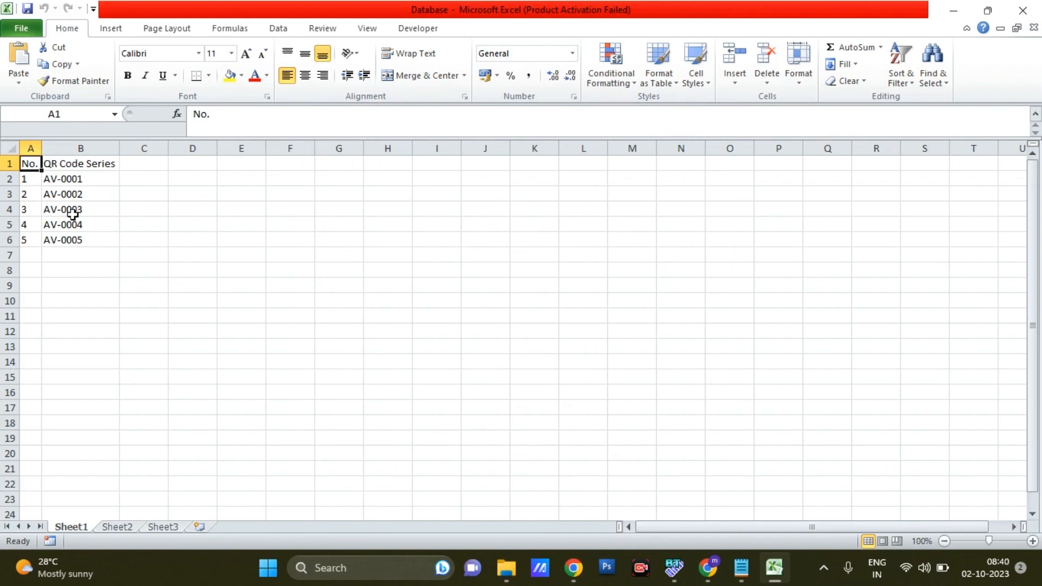
{"action": "key", "text": "Right"}
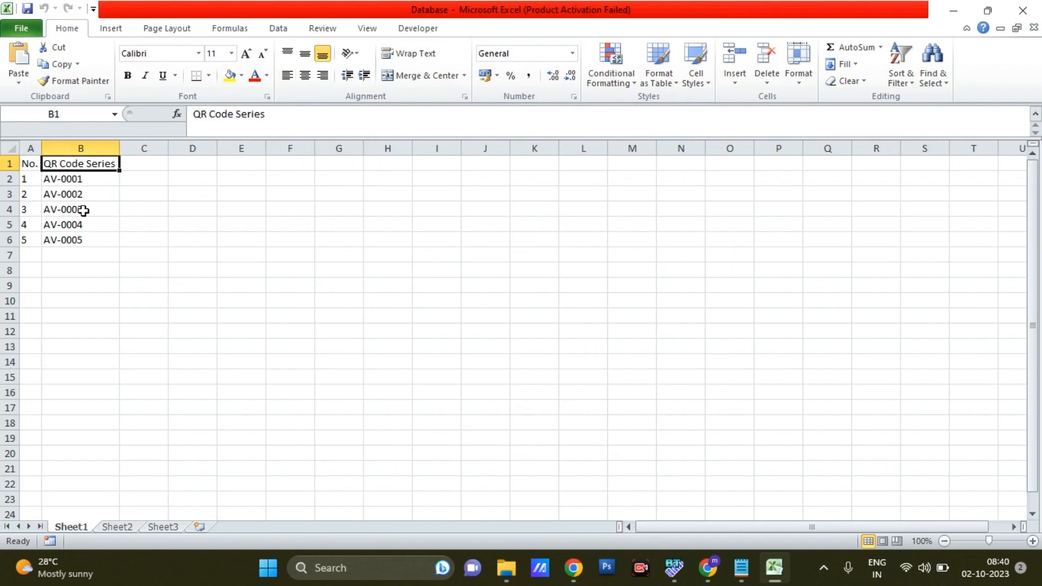
{"action": "key", "text": "Down"}
{"action": "key", "text": "Left"}
{"action": "key", "text": "Down"}
{"action": "key", "text": "Down"}
{"action": "key", "text": "Down"}
{"action": "key", "text": "Down"}
{"action": "key", "text": "Down"}
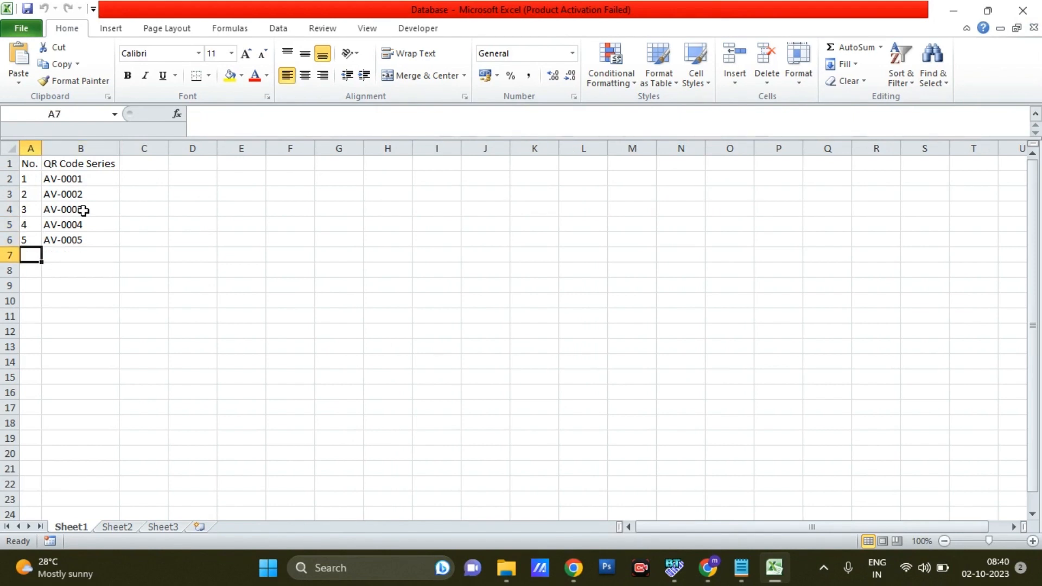
{"action": "key", "text": "Right"}
{"action": "key", "text": "Up"}
{"action": "key", "text": "Up"}
{"action": "key", "text": "Up"}
{"action": "key", "text": "Up"}
{"action": "key", "text": "Up"}
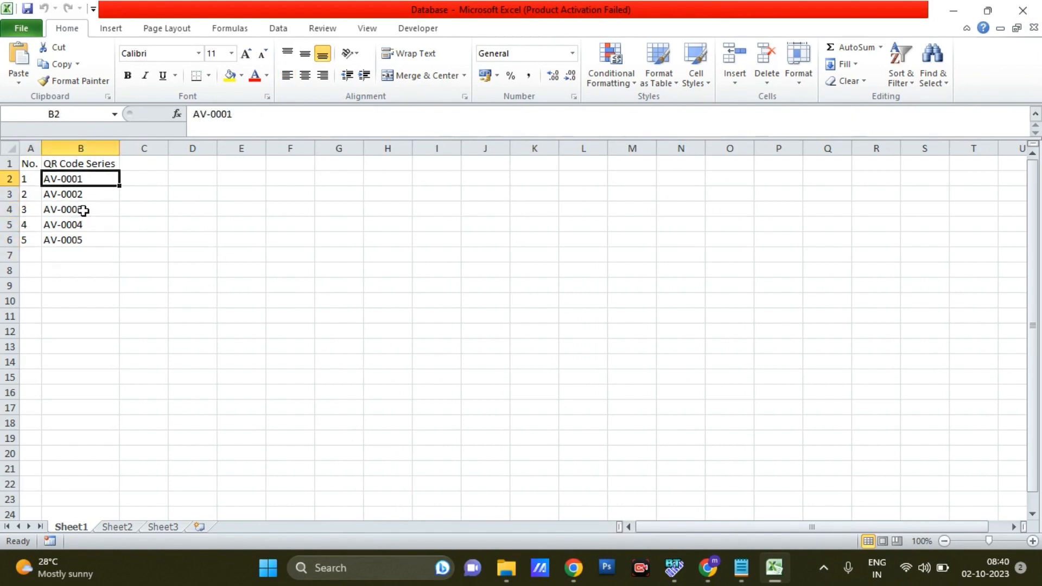
{"action": "key", "text": "Down"}
{"action": "key", "text": "Down"}
{"action": "key", "text": "Down"}
{"action": "key", "text": "Down"}
{"action": "key", "text": "Down"}
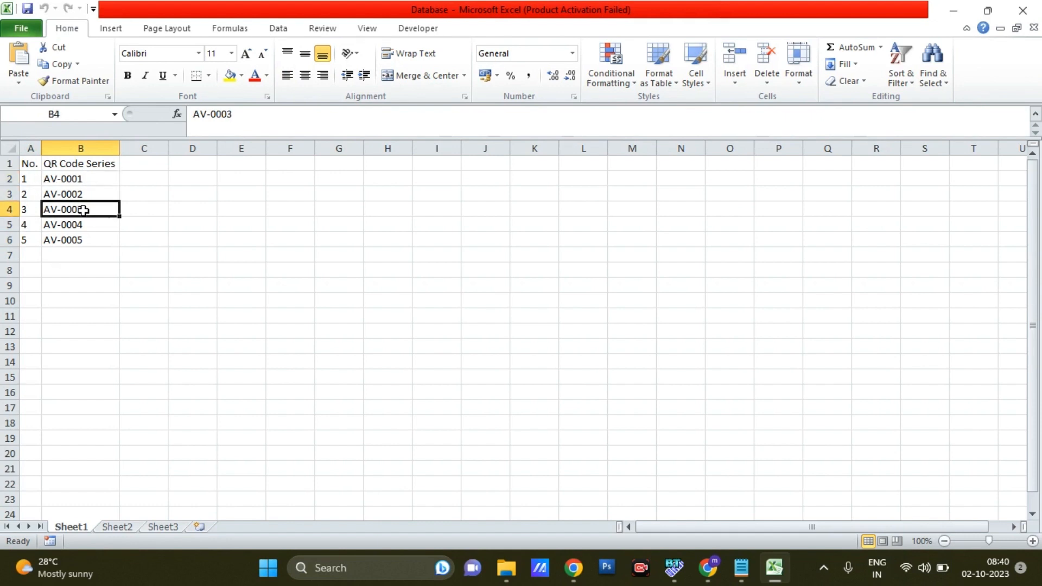
{"action": "key", "text": "Up"}
{"action": "key", "text": "Up"}
{"action": "key", "text": "Up"}
{"action": "key", "text": "Up"}
{"action": "key", "text": "Up"}
{"action": "key", "text": "Down"}
{"action": "key", "text": "Down"}
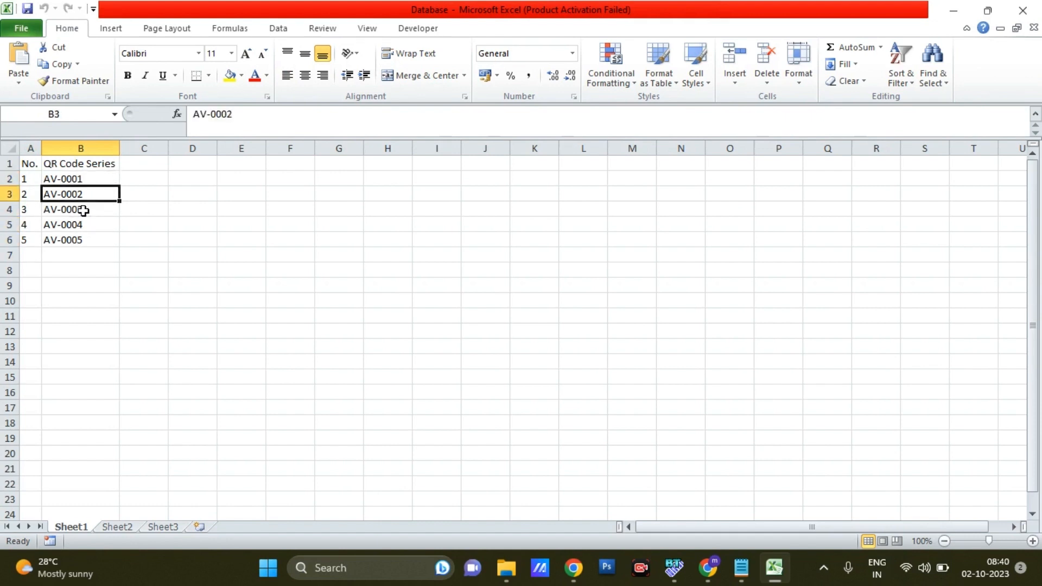
{"action": "key", "text": "Up"}
{"action": "key", "text": "Up"}
{"action": "key", "text": "Up"}
{"action": "key", "text": "Left"}
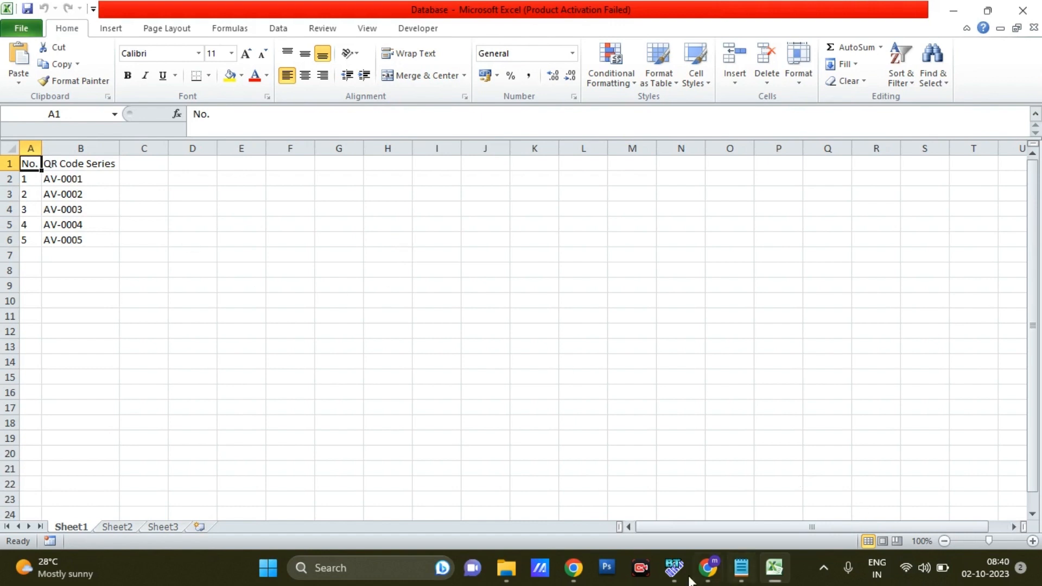
Return to BarTender, confirm the Database.xlsx workbook, and finish the wizard with Sheet1$ as the table to use.
{"action": "left_click", "coordinate": [673, 572]}
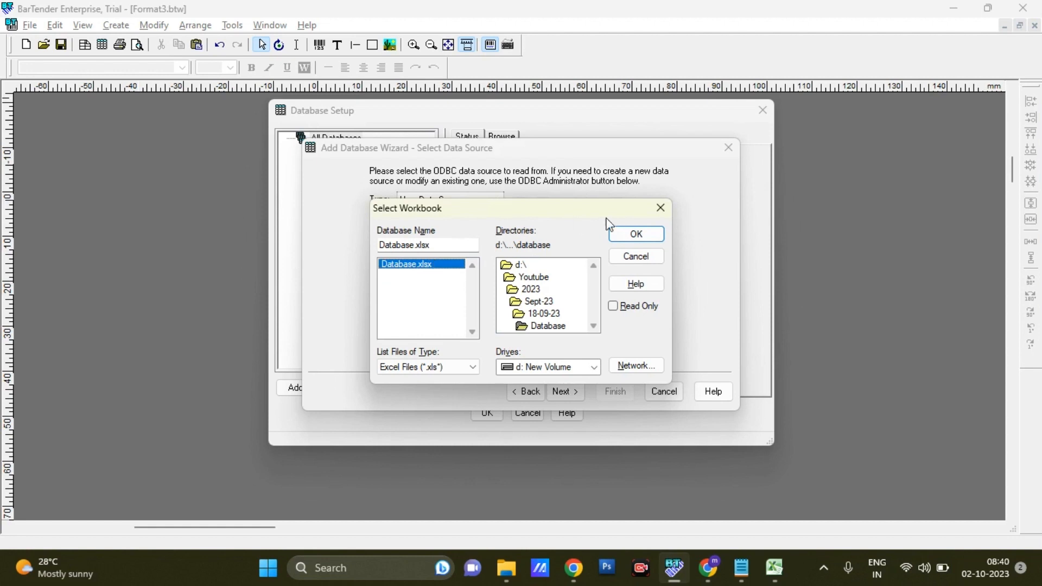
{"action": "left_click", "coordinate": [631, 239]}
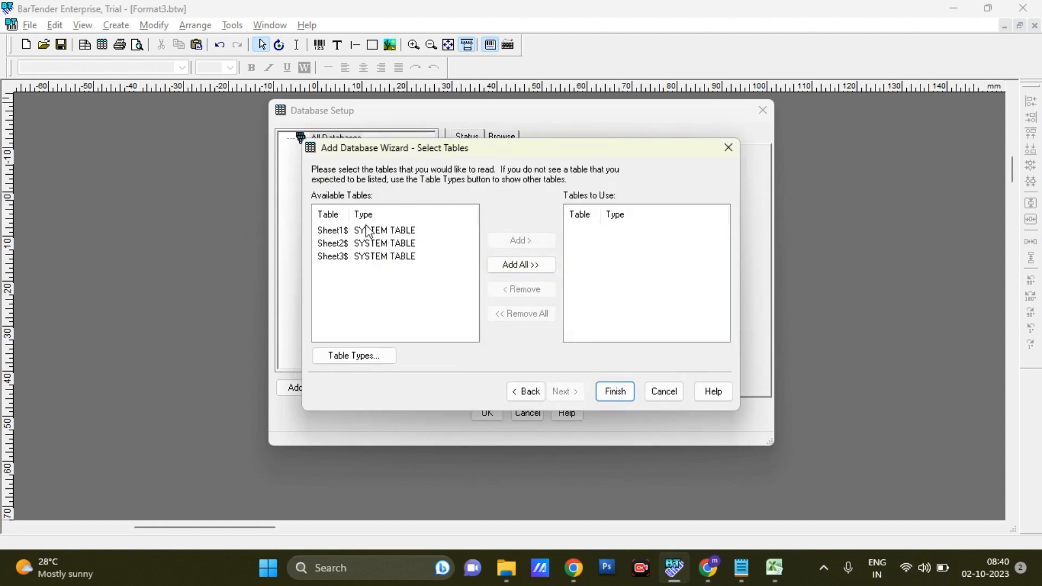
{"action": "left_click", "coordinate": [358, 231]}
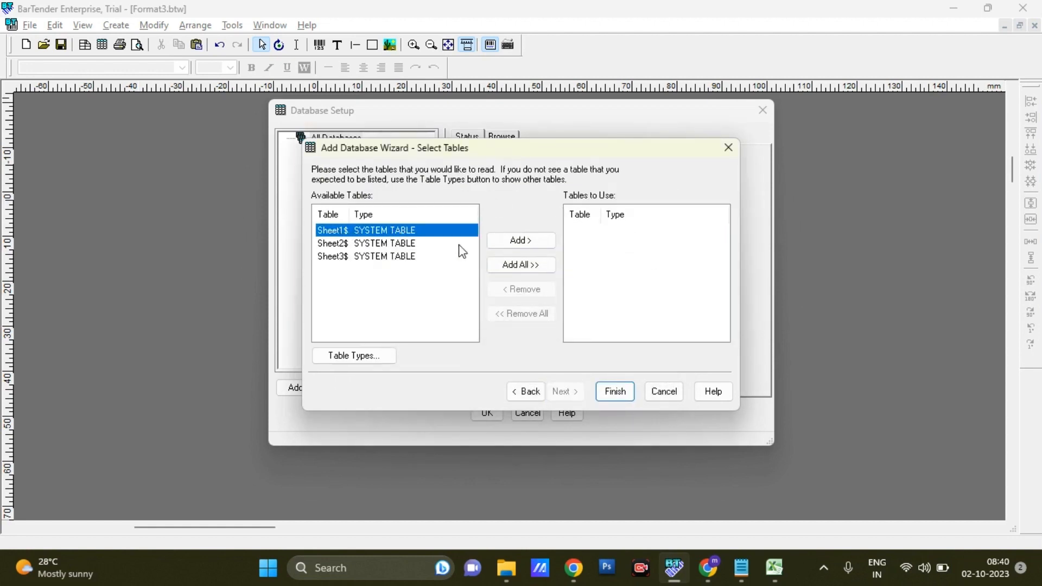
{"action": "left_click", "coordinate": [781, 565]}
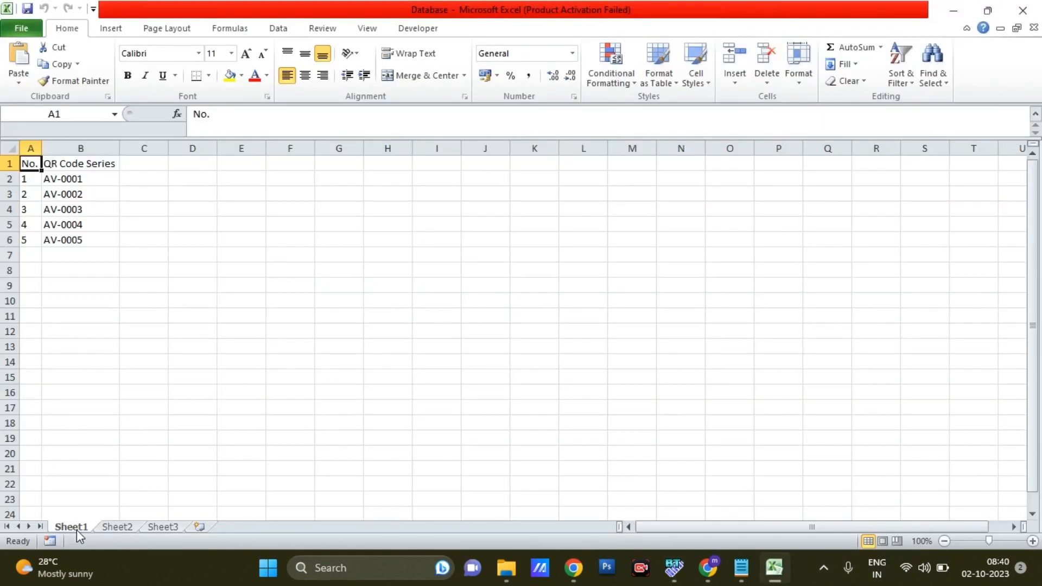
{"action": "left_click", "coordinate": [674, 568]}
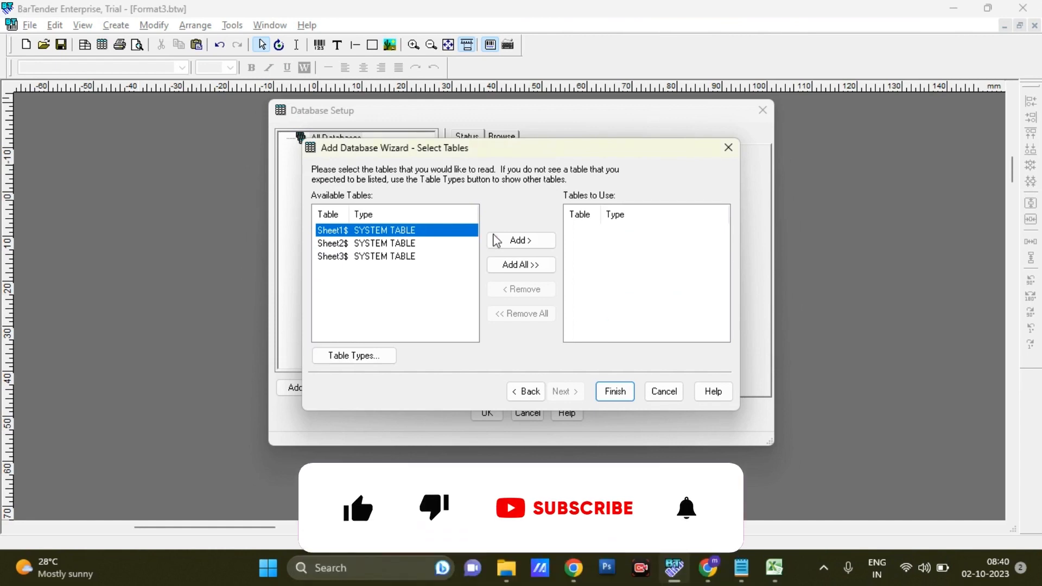
{"action": "left_click", "coordinate": [536, 240]}
{"action": "left_click", "coordinate": [665, 234]}
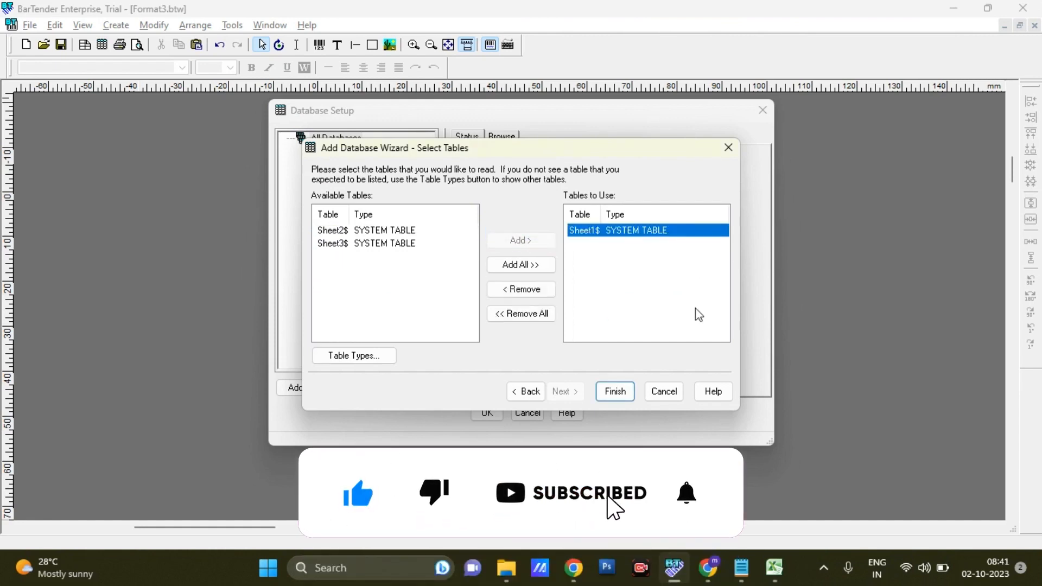
{"action": "left_click", "coordinate": [616, 390]}
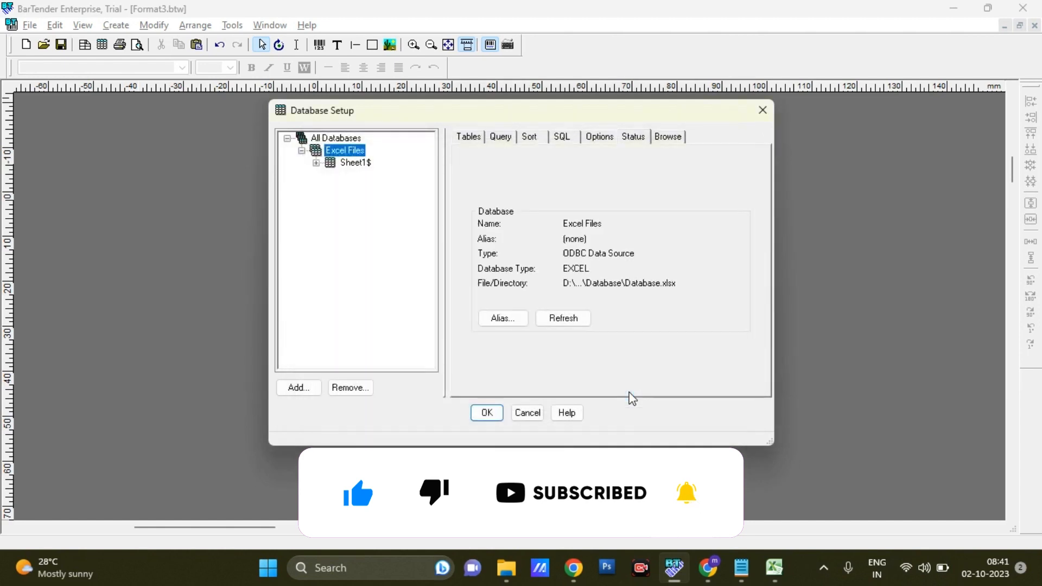
Expand Sheet1$ in the database setup to check its fields against the Excel columns, and accept the setup.
{"action": "left_click", "coordinate": [316, 163]}
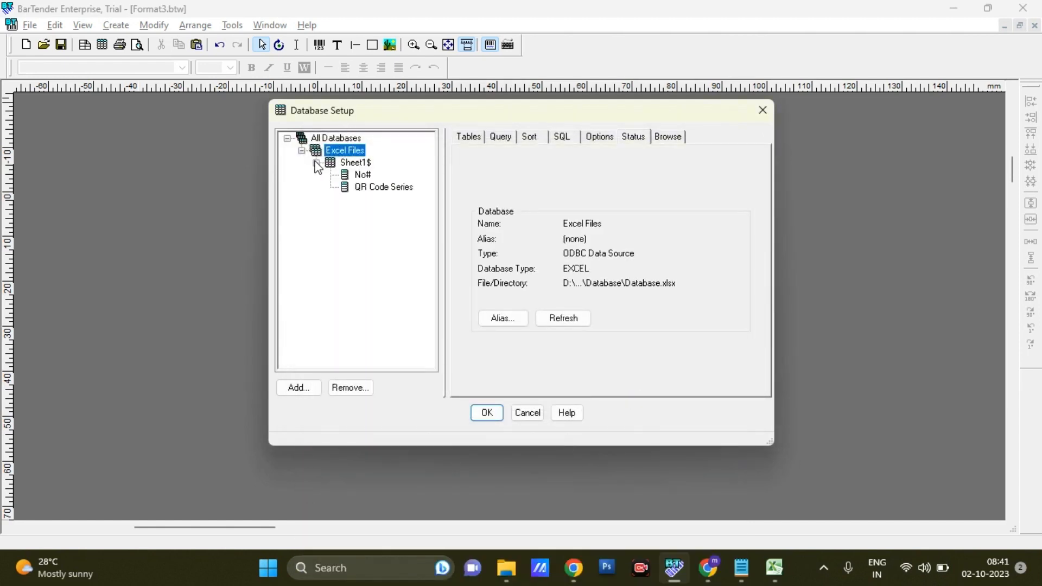
{"action": "left_click", "coordinate": [352, 164]}
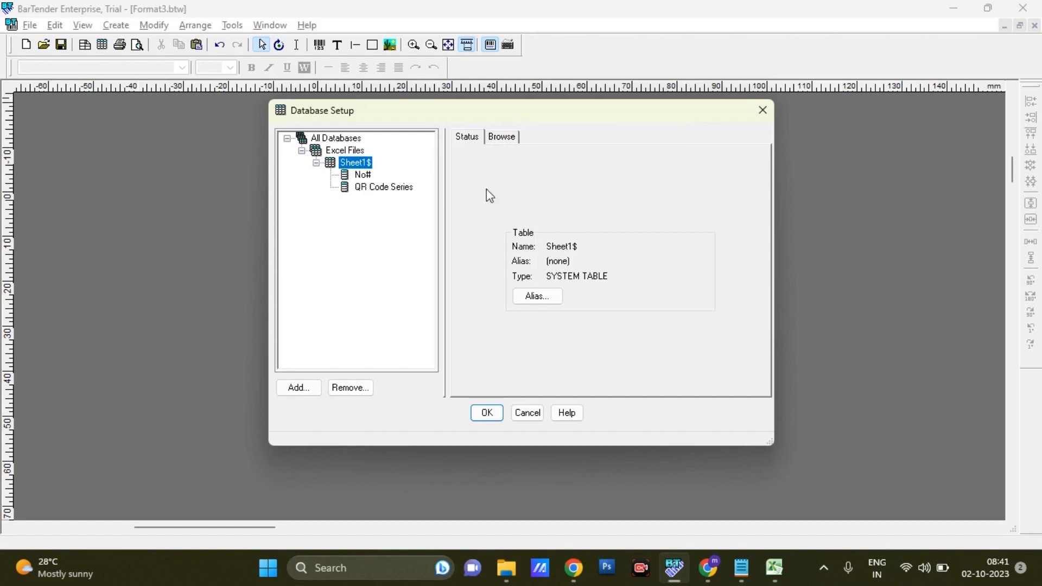
{"action": "left_click", "coordinate": [774, 567]}
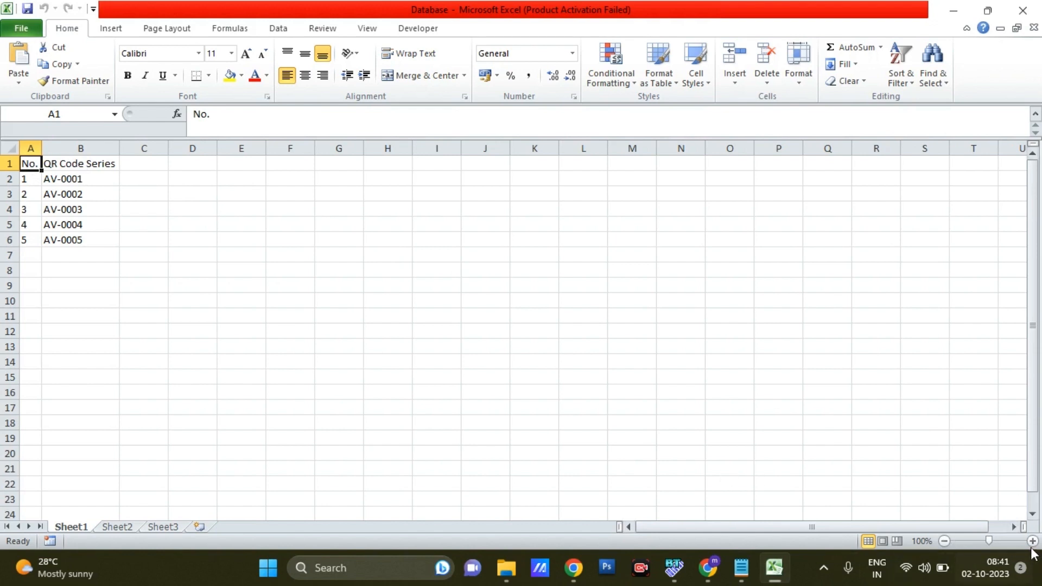
{"action": "left_click", "coordinate": [676, 568]}
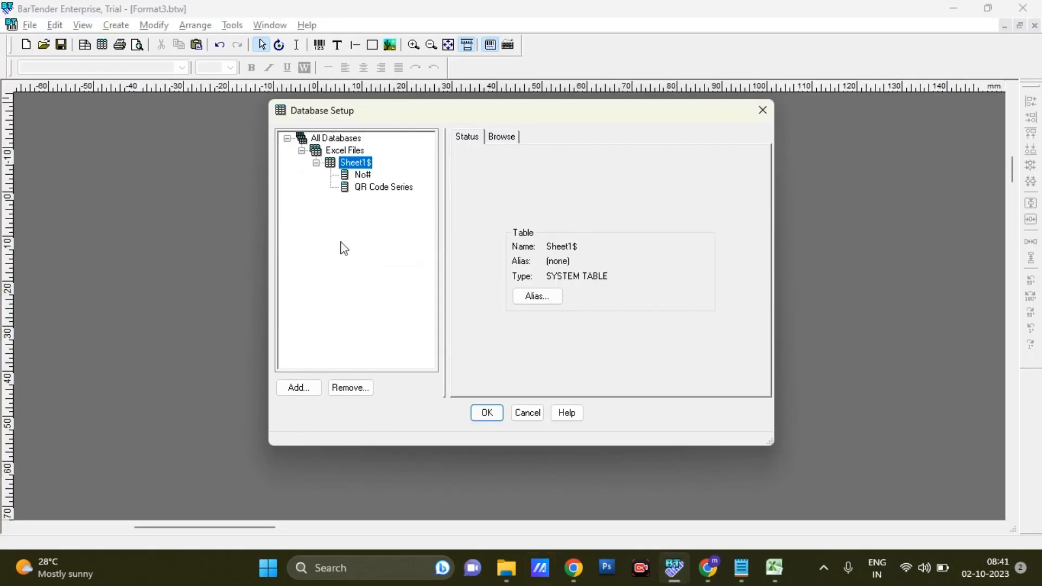
{"action": "left_click", "coordinate": [494, 414]}
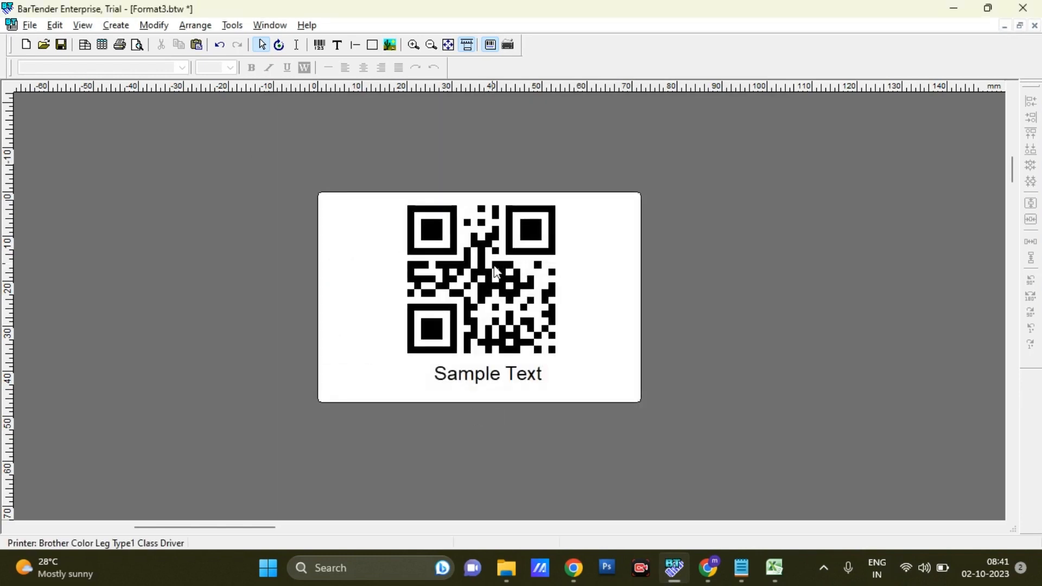
Set the QR code's data source to Database.
{"action": "left_click", "coordinate": [494, 270]}
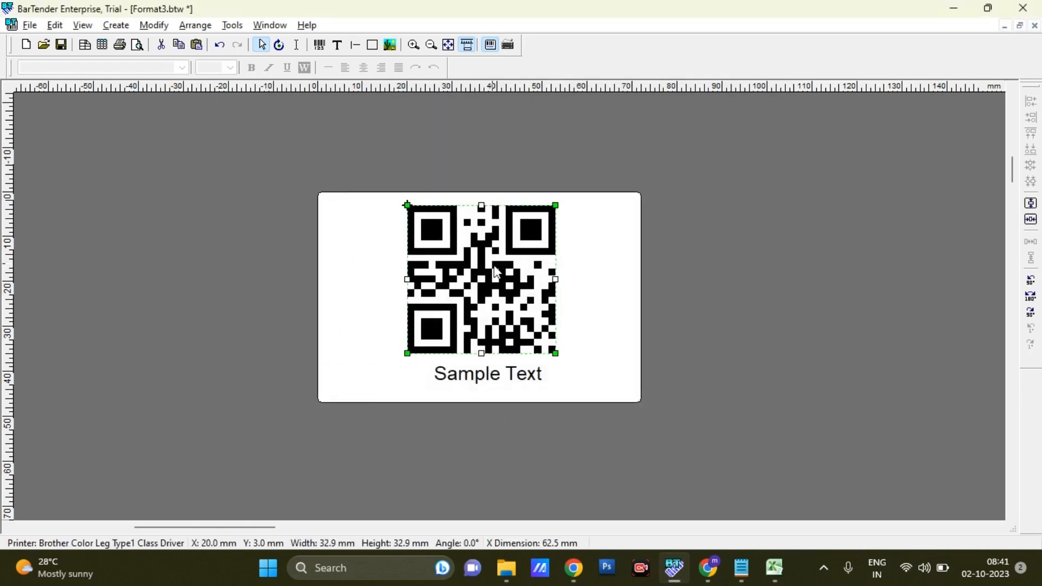
{"action": "double_click", "coordinate": [494, 266]}
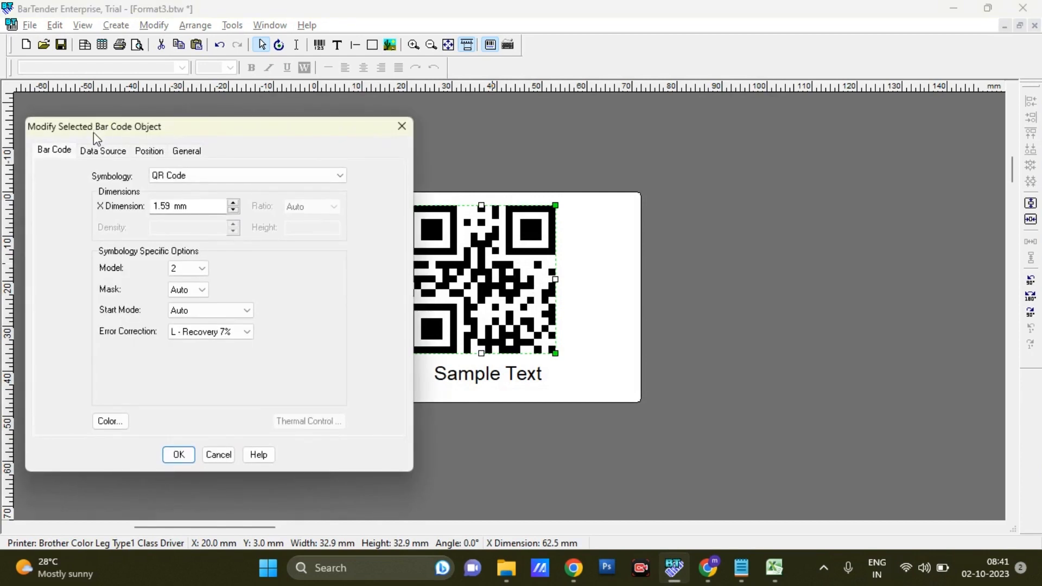
{"action": "left_click", "coordinate": [113, 157]}
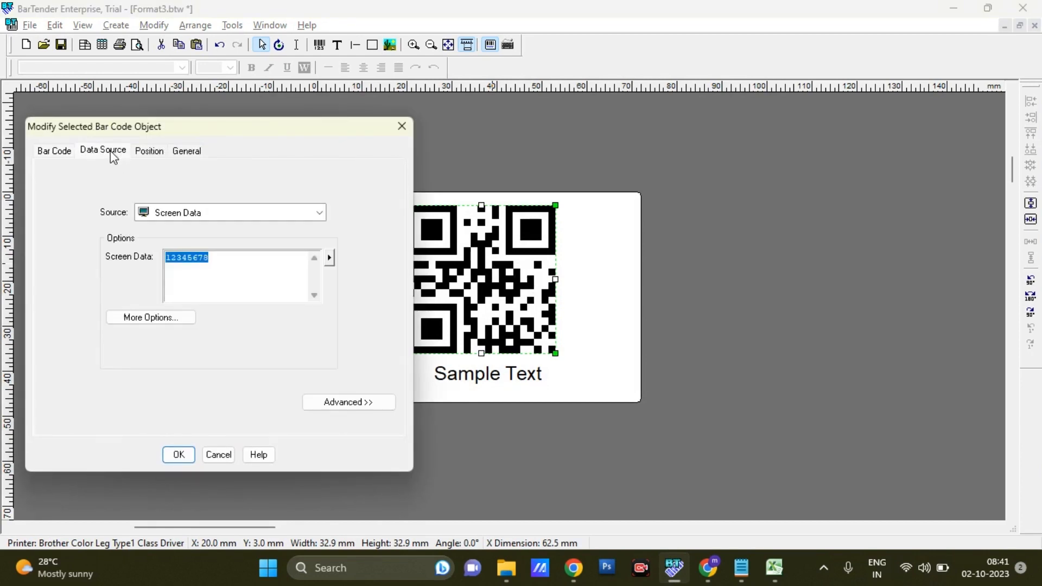
{"action": "left_click", "coordinate": [305, 215]}
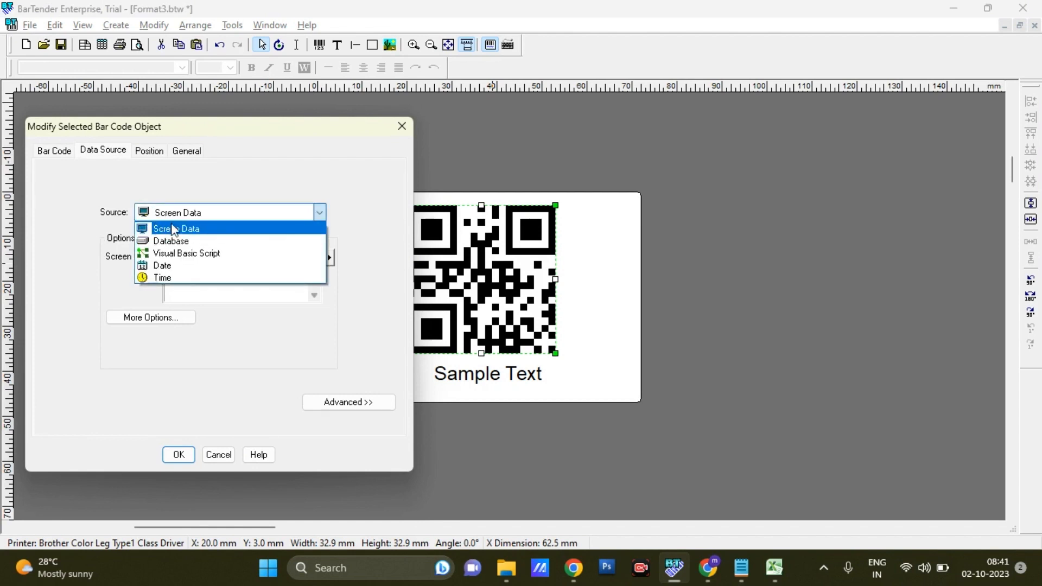
{"action": "left_click", "coordinate": [220, 248]}
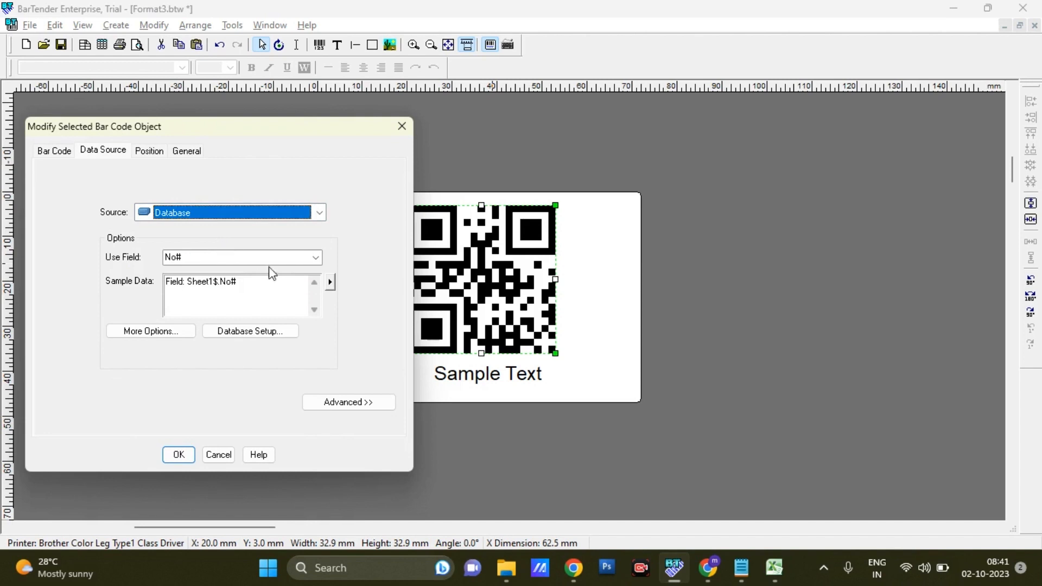
Clear the QR code's sample data, link it to the QR Code Series field, and accept the barcode settings.
{"action": "triple_click", "coordinate": [286, 284]}
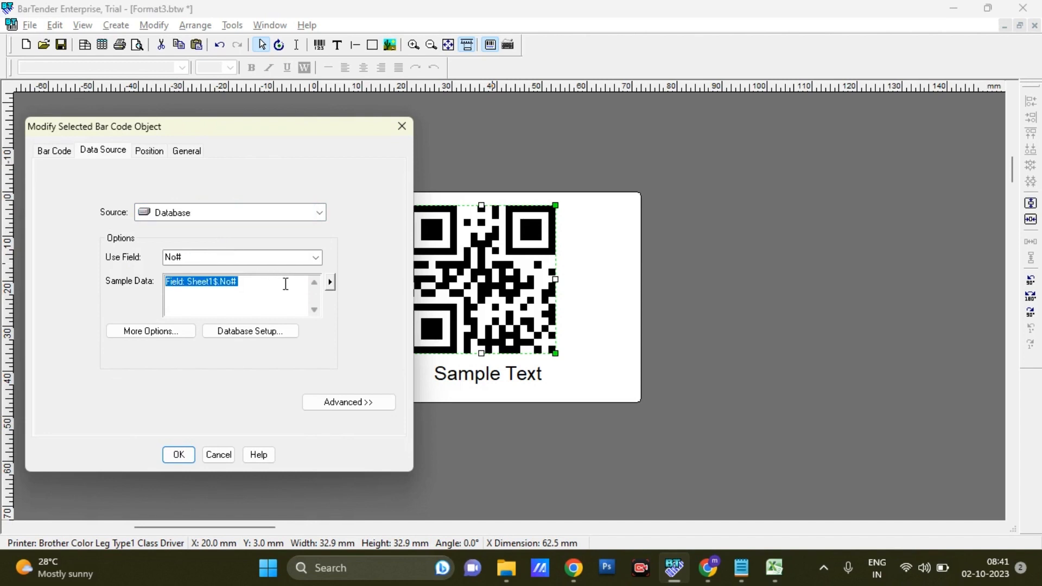
{"action": "key", "text": "BackSpace"}
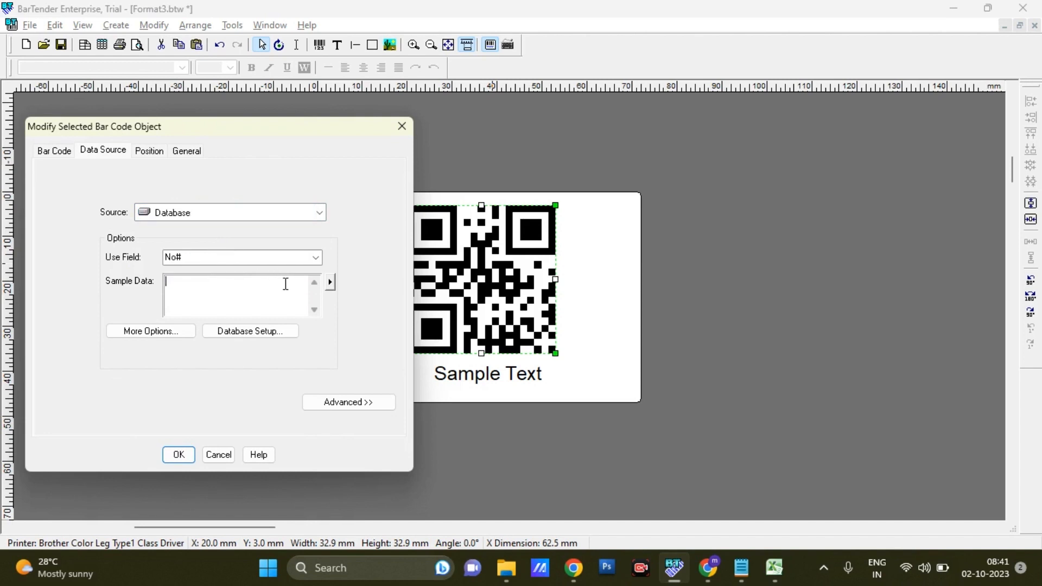
{"action": "left_click", "coordinate": [315, 258]}
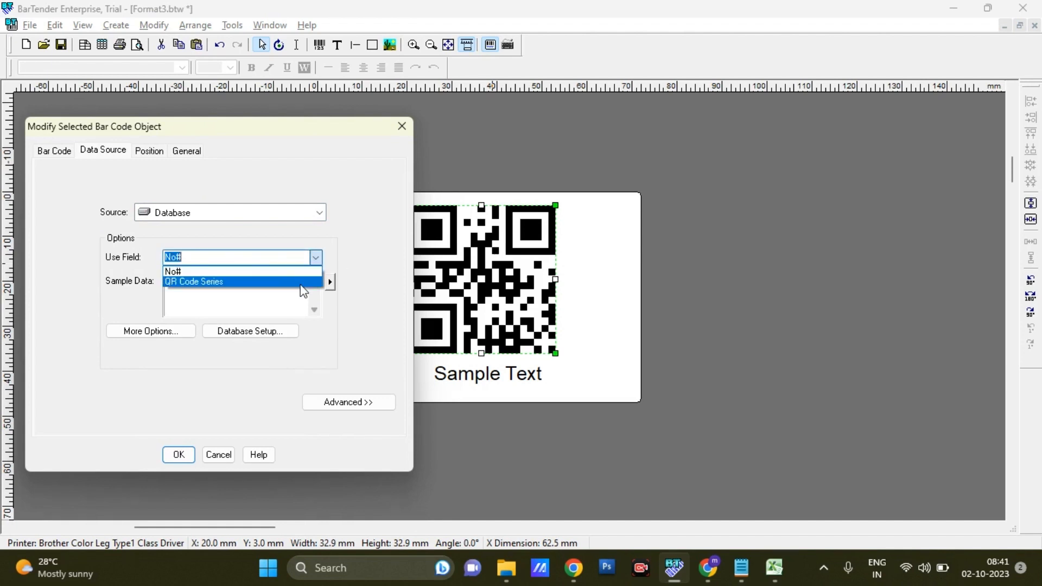
{"action": "left_click", "coordinate": [302, 283]}
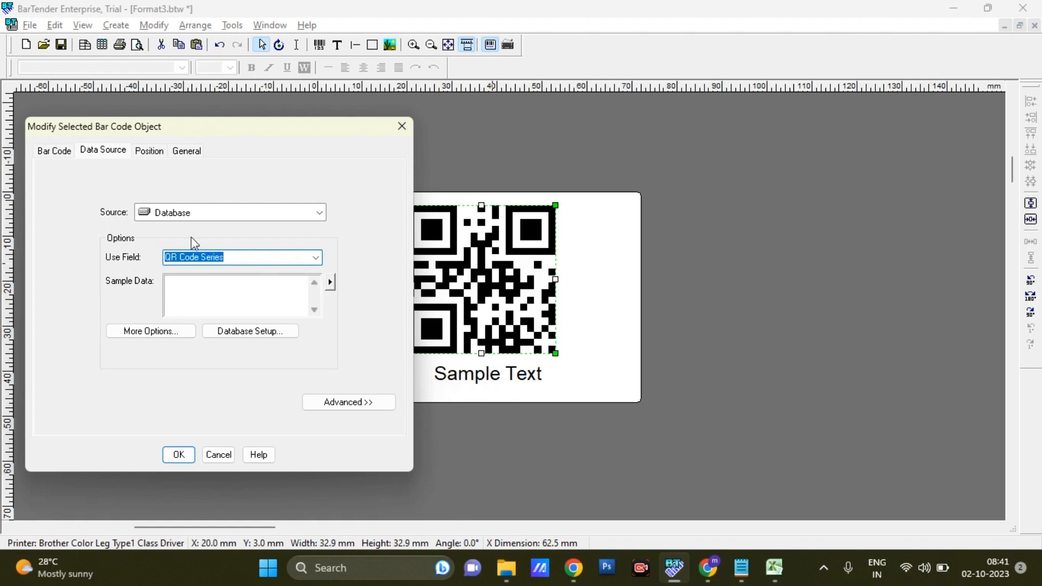
{"action": "left_click", "coordinate": [178, 455]}
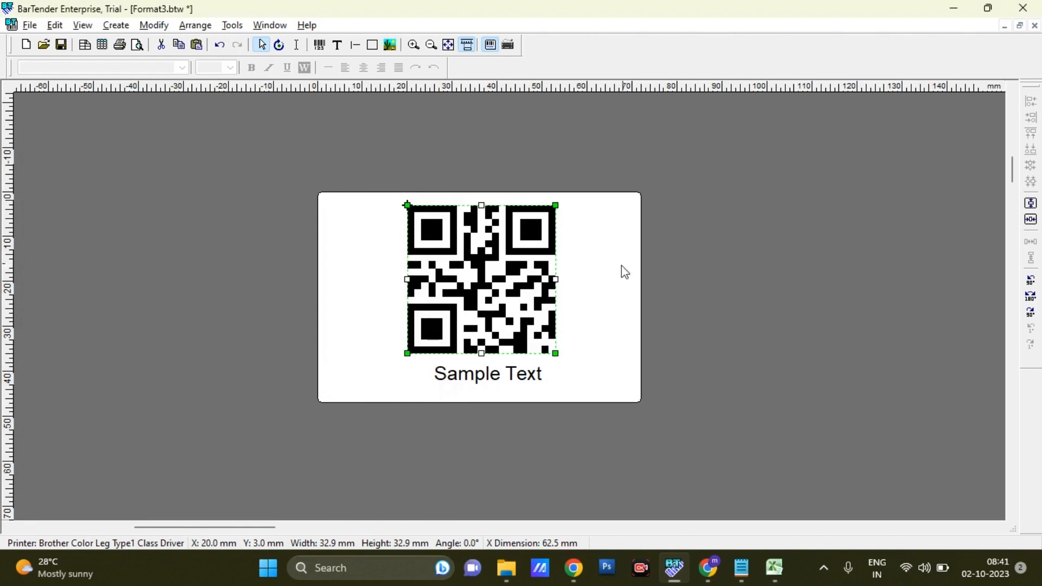
{"action": "left_click", "coordinate": [590, 326]}
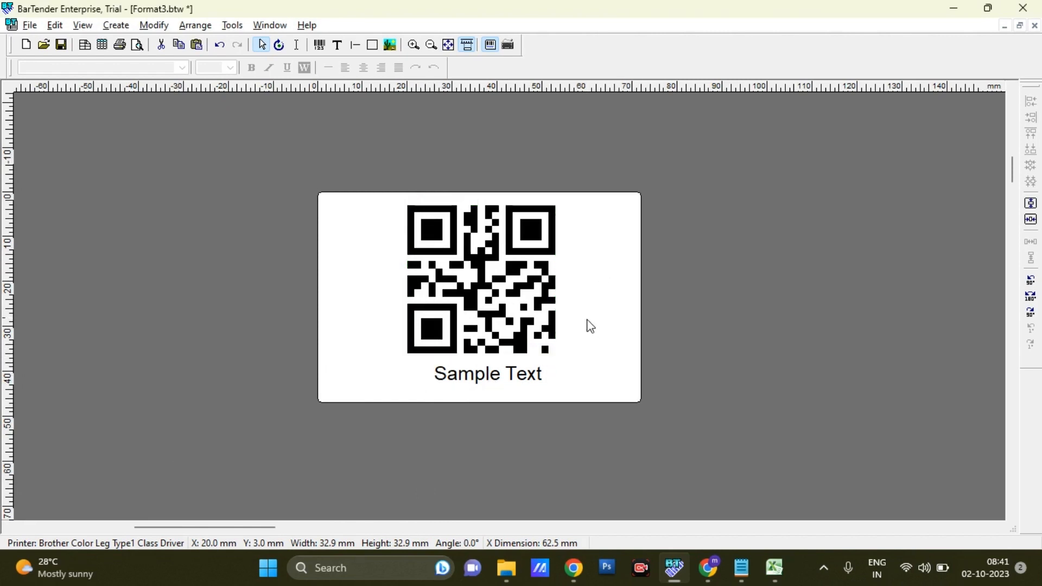
{"action": "left_click", "coordinate": [475, 280]}
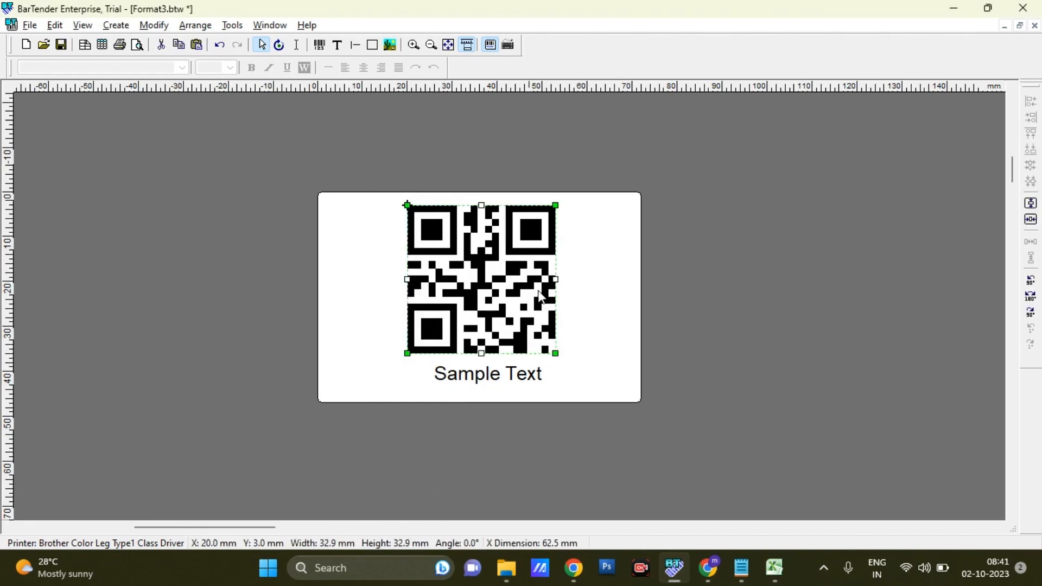
Set the sample text's data source to the database field QR Code Series with empty sample data, and make the text bold.
{"action": "left_click", "coordinate": [461, 386]}
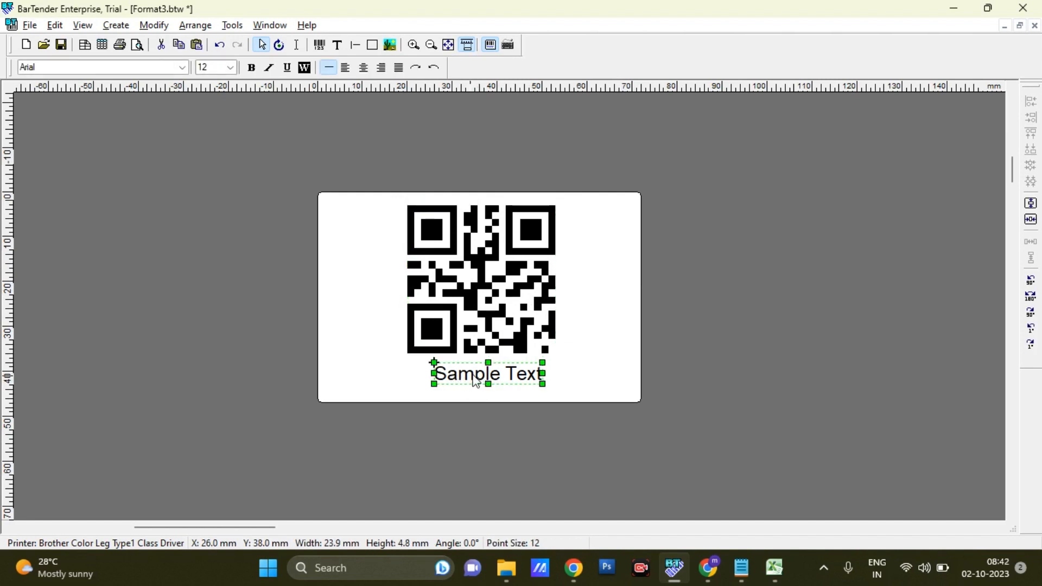
{"action": "double_click", "coordinate": [468, 382]}
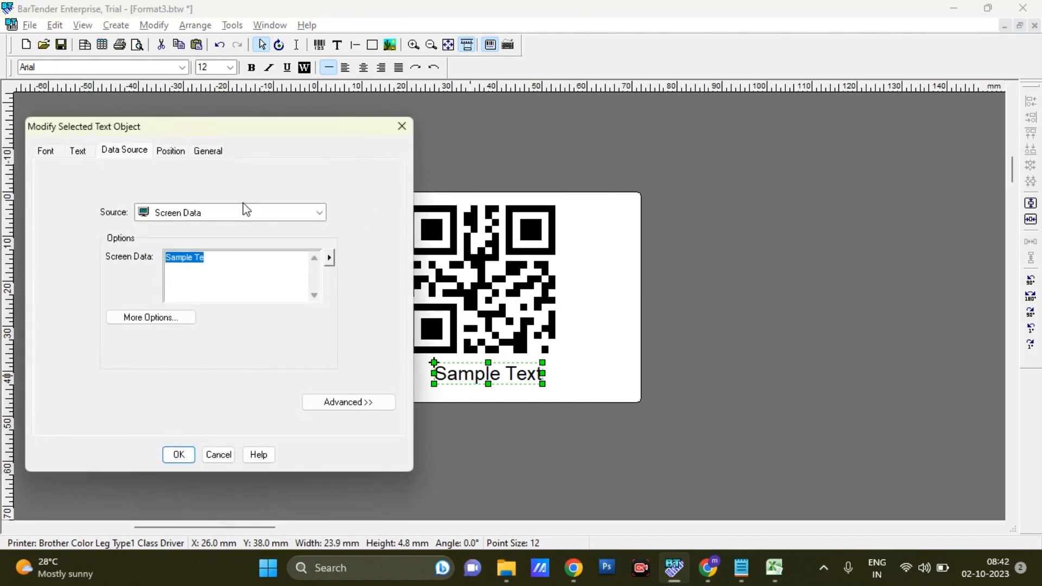
{"action": "left_click", "coordinate": [274, 218]}
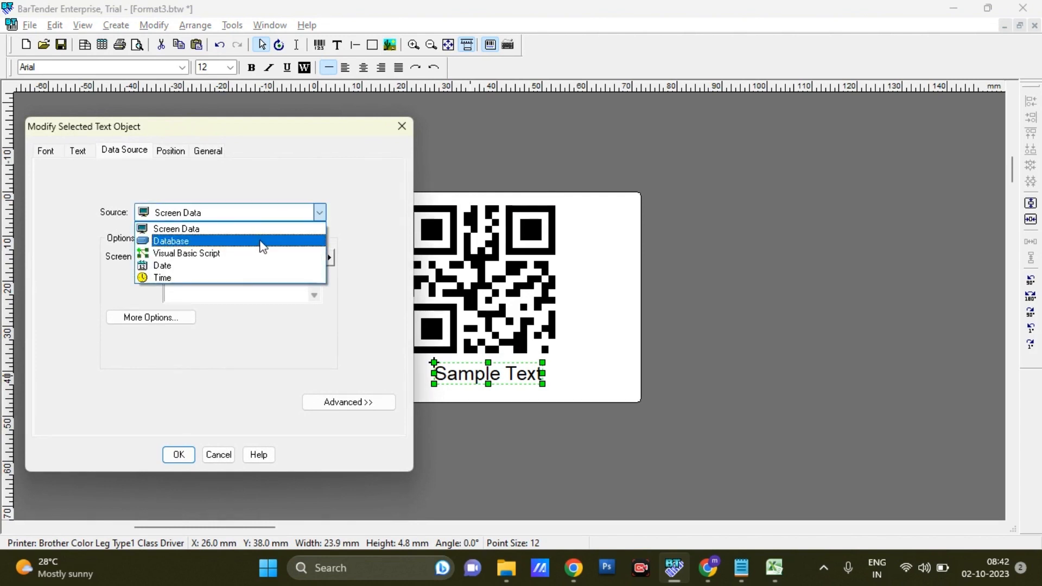
{"action": "left_click", "coordinate": [263, 241]}
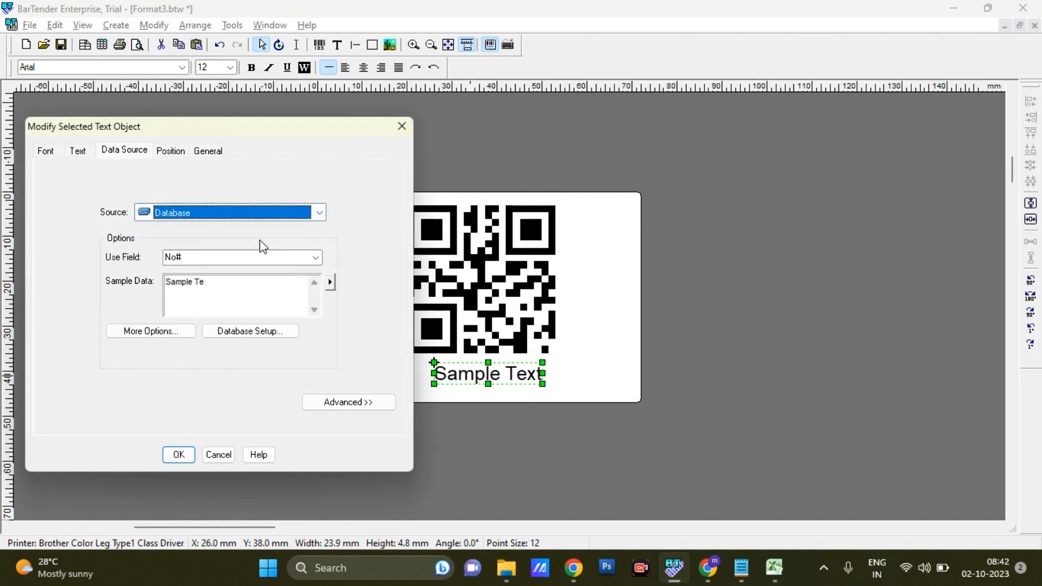
{"action": "left_click", "coordinate": [316, 256]}
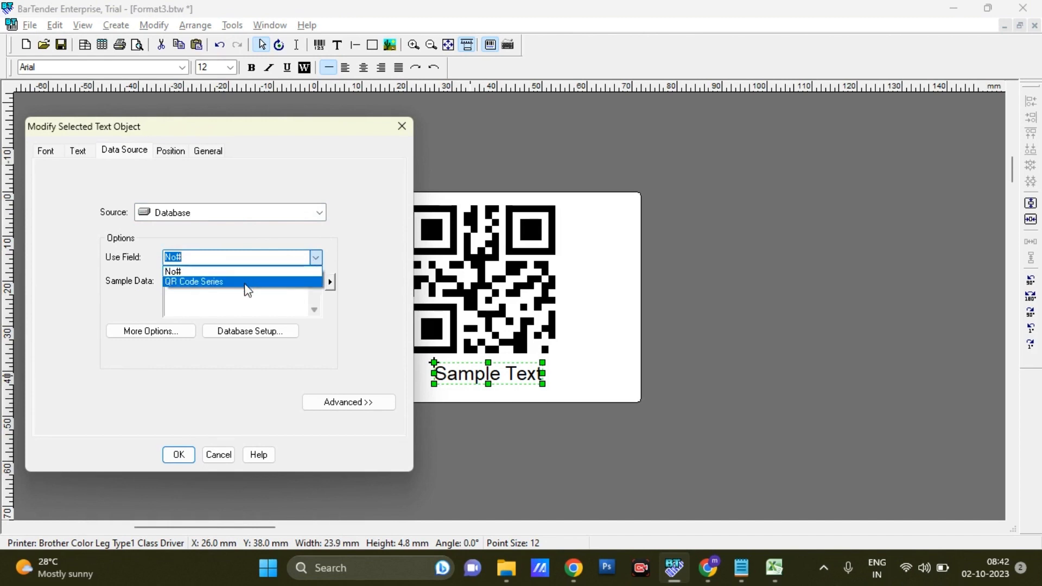
{"action": "left_click", "coordinate": [245, 283]}
{"action": "key", "text": "Tab"}
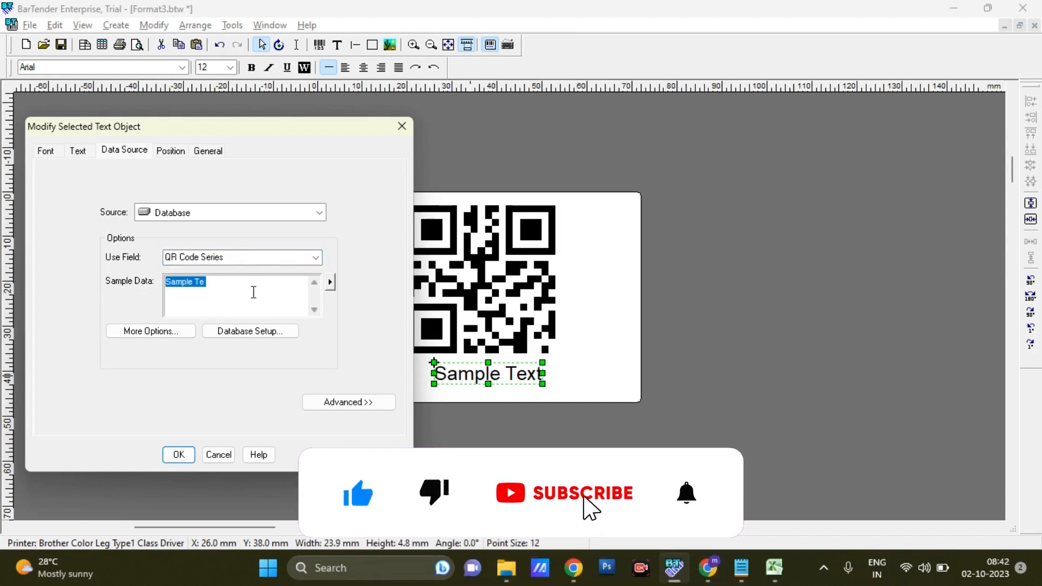
{"action": "key", "text": "BackSpace"}
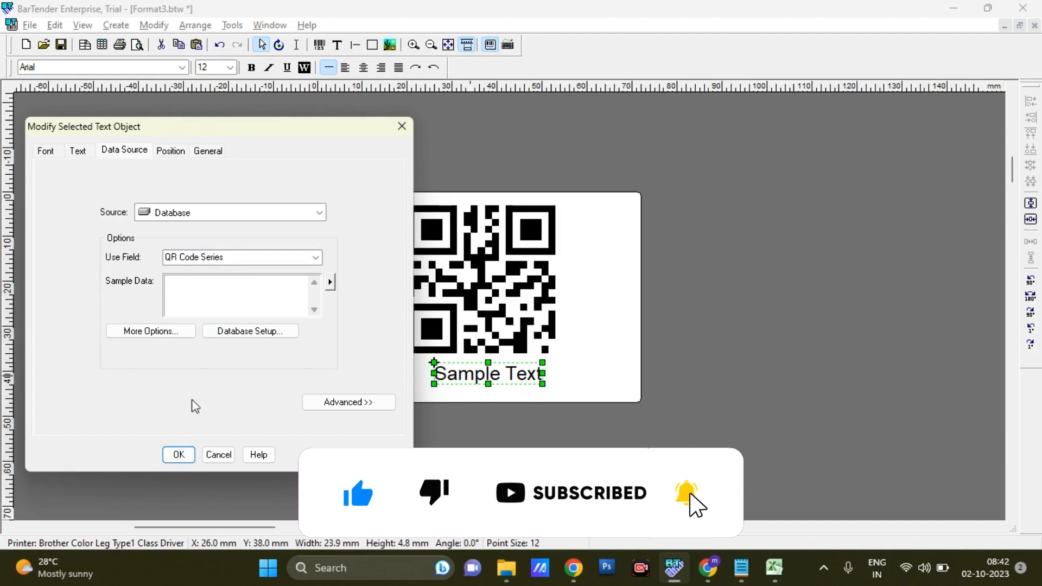
{"action": "left_click", "coordinate": [179, 454]}
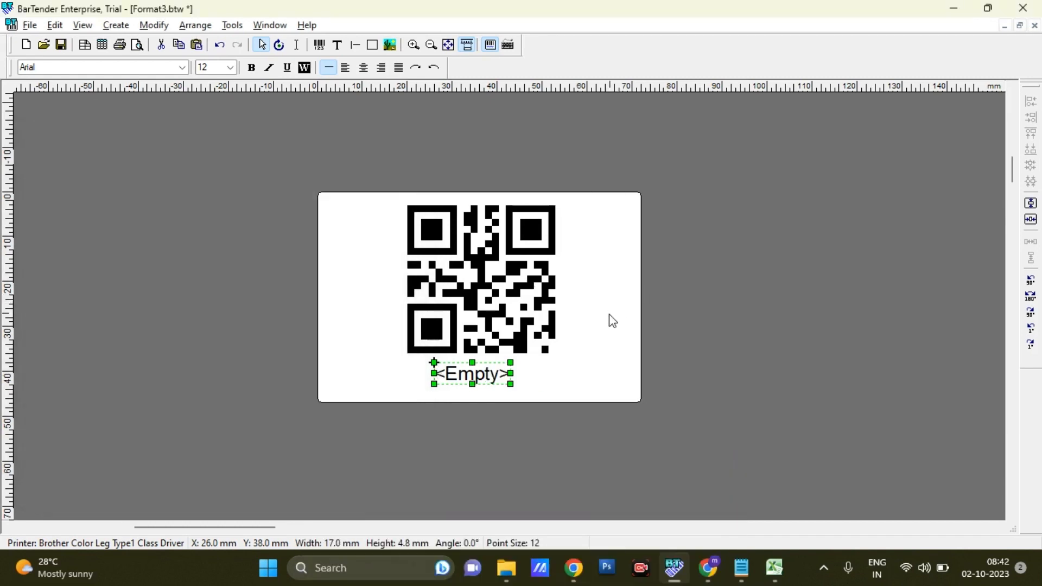
{"action": "left_click", "coordinate": [257, 71]}
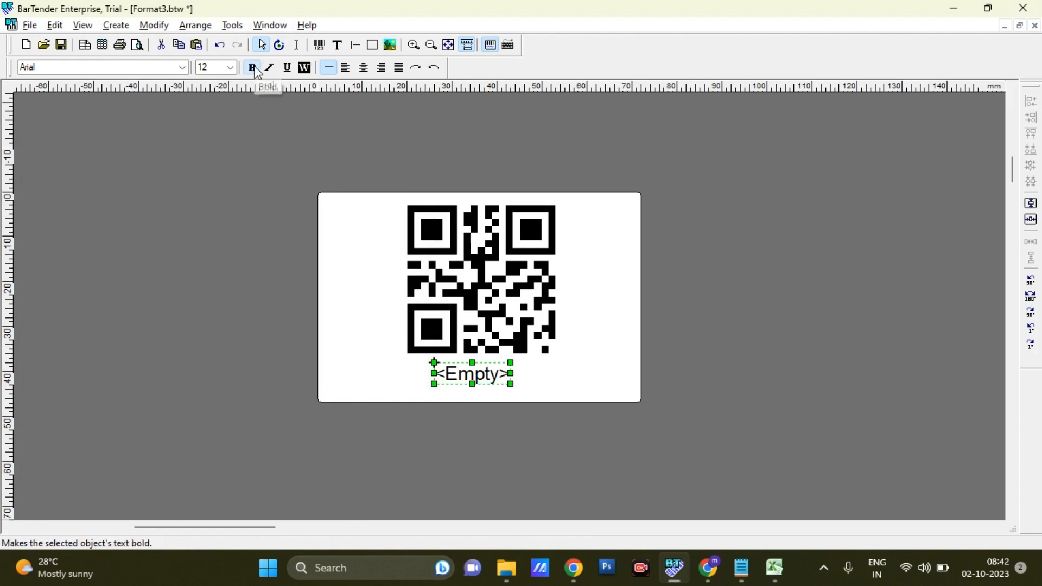
{"action": "left_click", "coordinate": [625, 351]}
Align the QR code and the text beneath it horizontally by their centers, and save the label.
{"action": "left_click", "coordinate": [467, 266]}
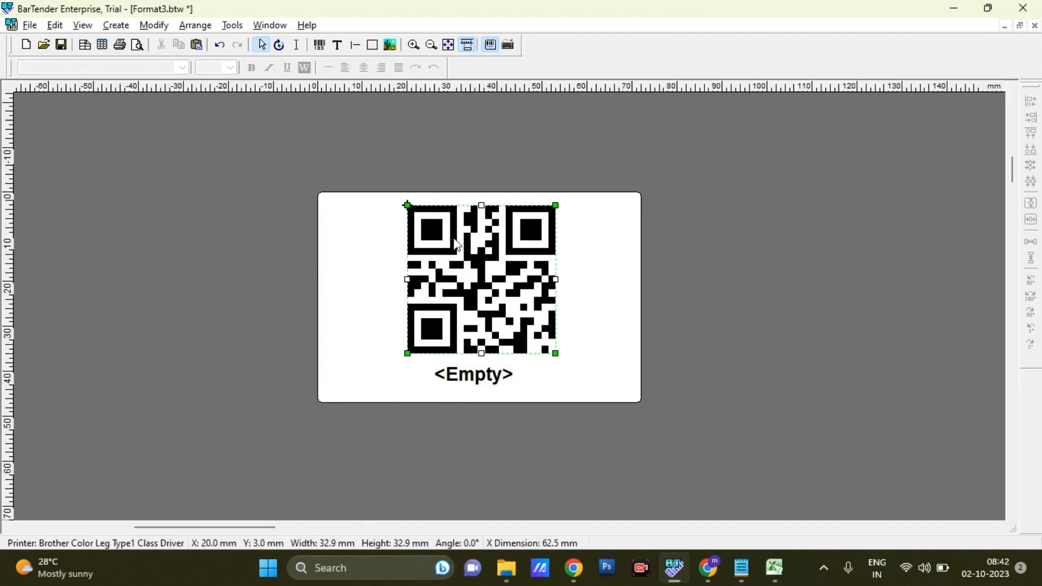
{"action": "left_click", "coordinate": [480, 383], "text": "shift"}
{"action": "right_click", "coordinate": [472, 276]}
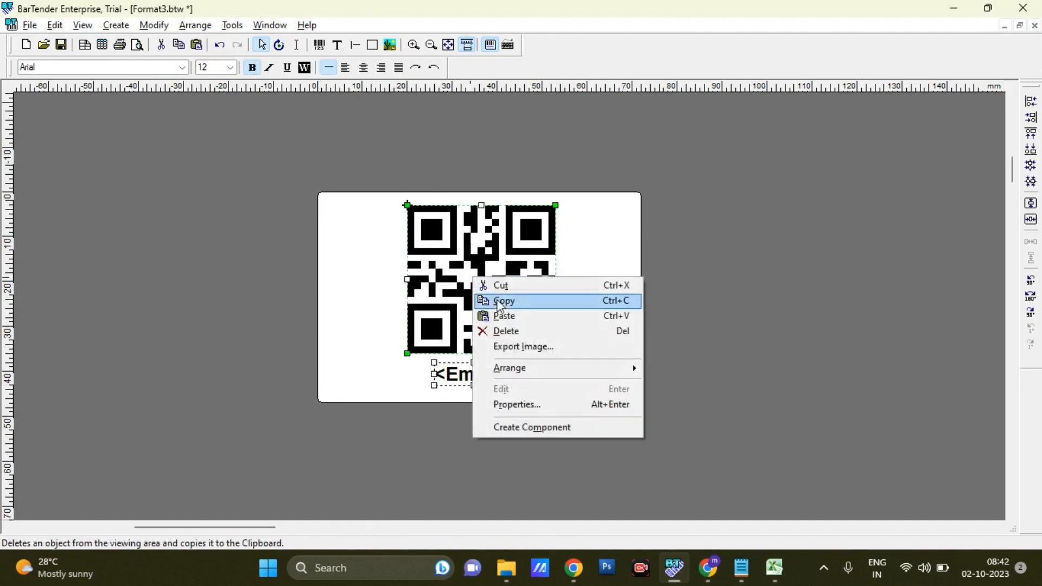
{"action": "mouse_move", "coordinate": [520, 368]}
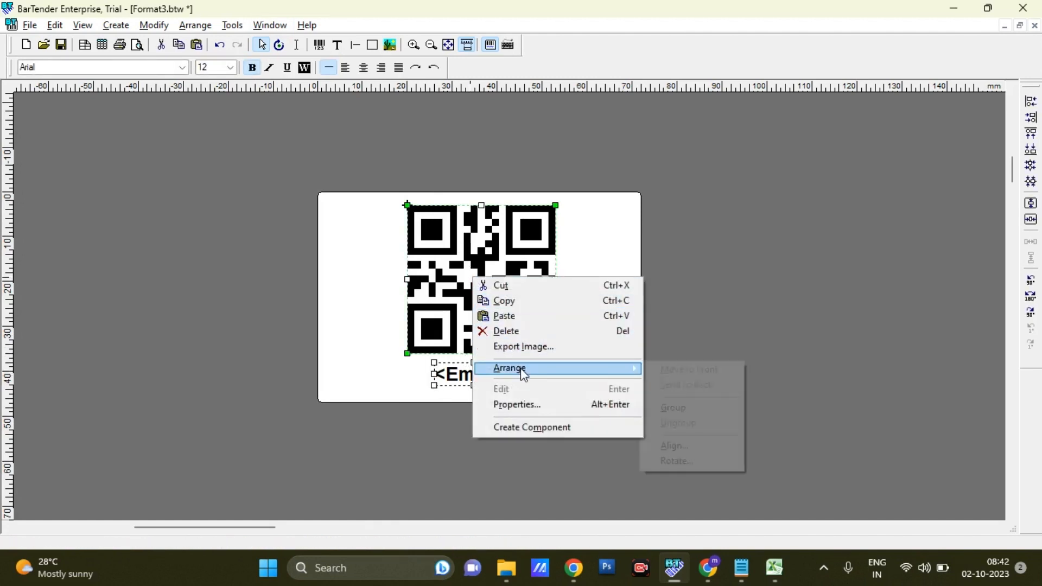
{"action": "left_click", "coordinate": [675, 446]}
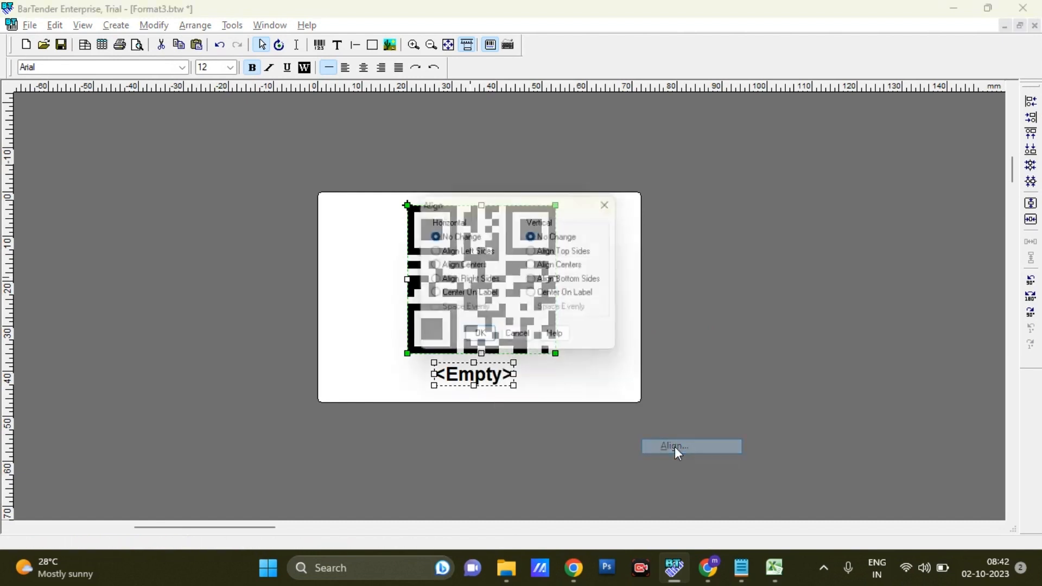
{"action": "left_click", "coordinate": [475, 266]}
{"action": "left_click", "coordinate": [481, 339]}
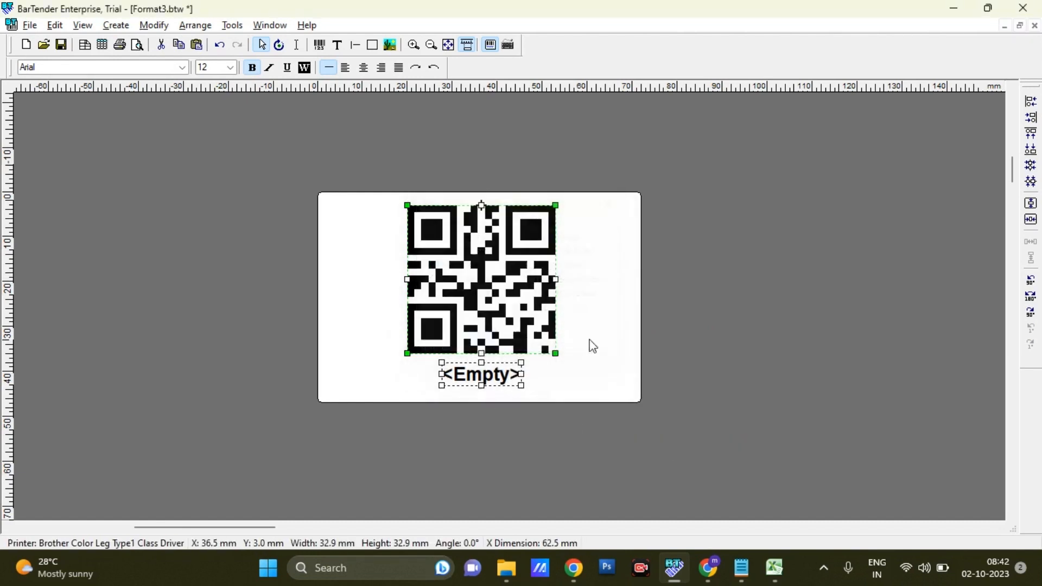
{"action": "left_click", "coordinate": [627, 368]}
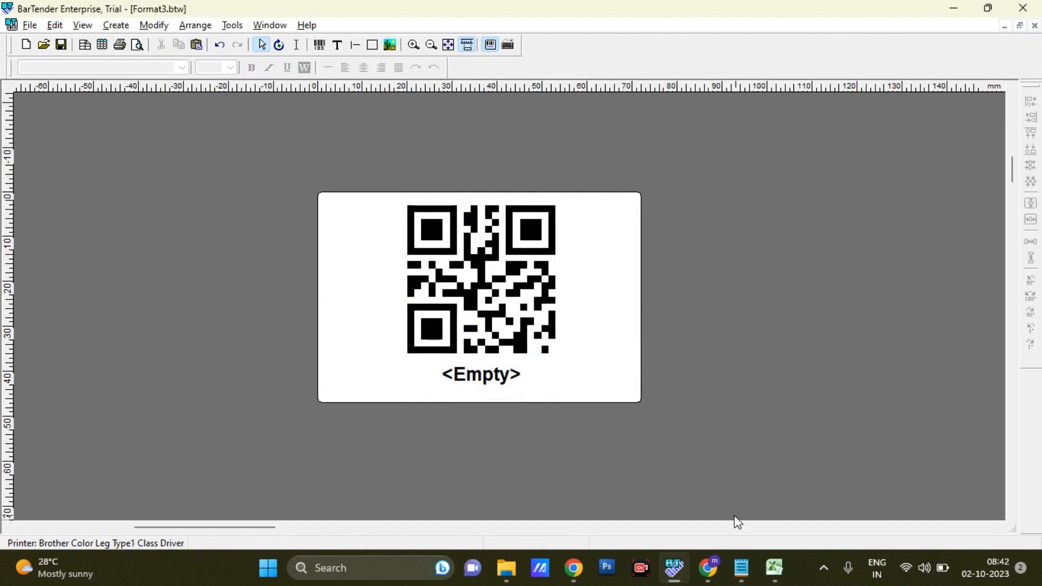
Switch to Excel, close the Database workbook, and try to preview the Format3 label's printout in BarTender.
{"action": "left_click", "coordinate": [774, 567]}
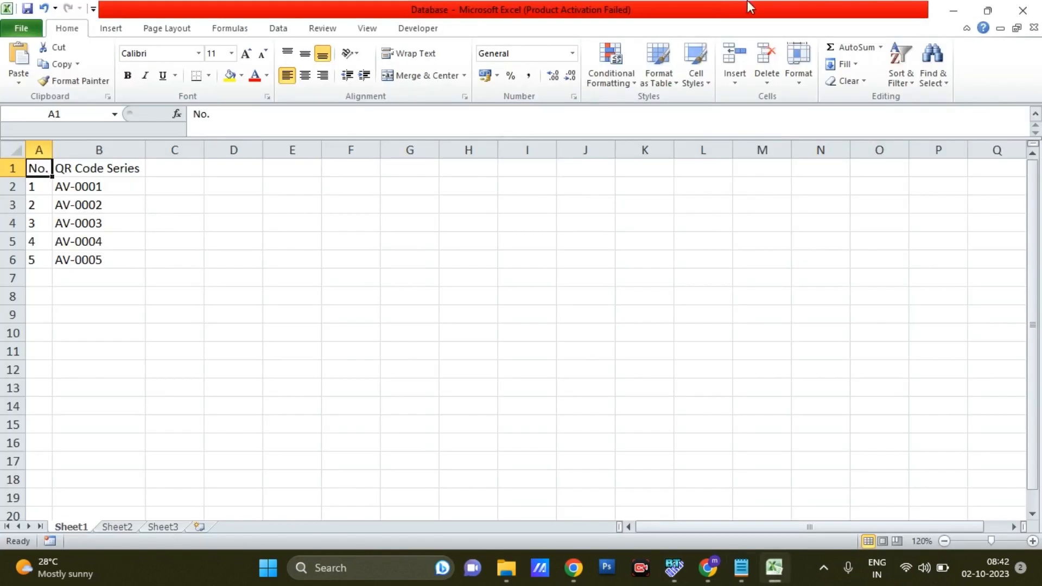
{"action": "left_click", "coordinate": [1030, 11]}
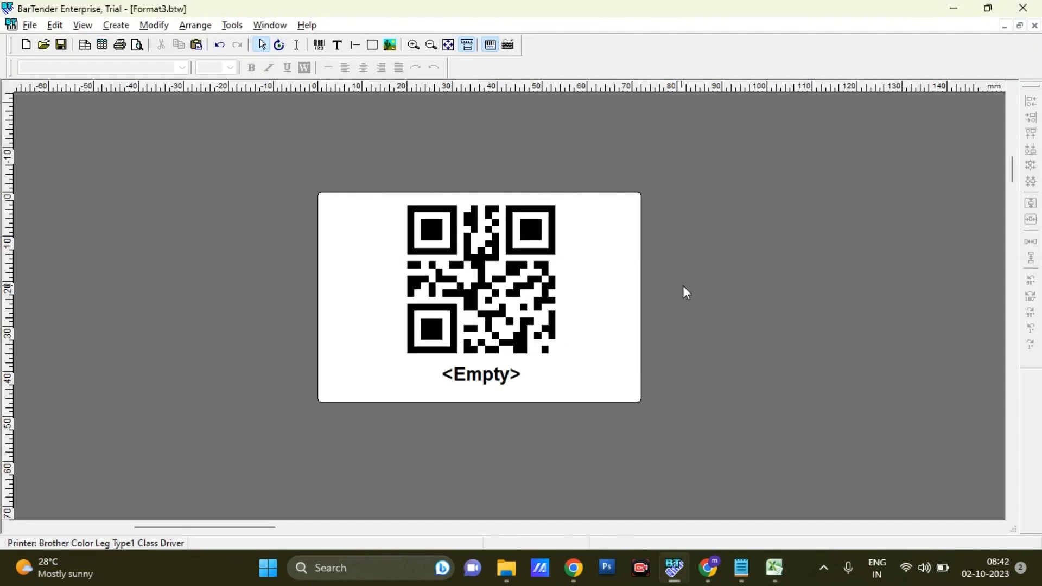
{"action": "key", "text": "ctrl+p"}
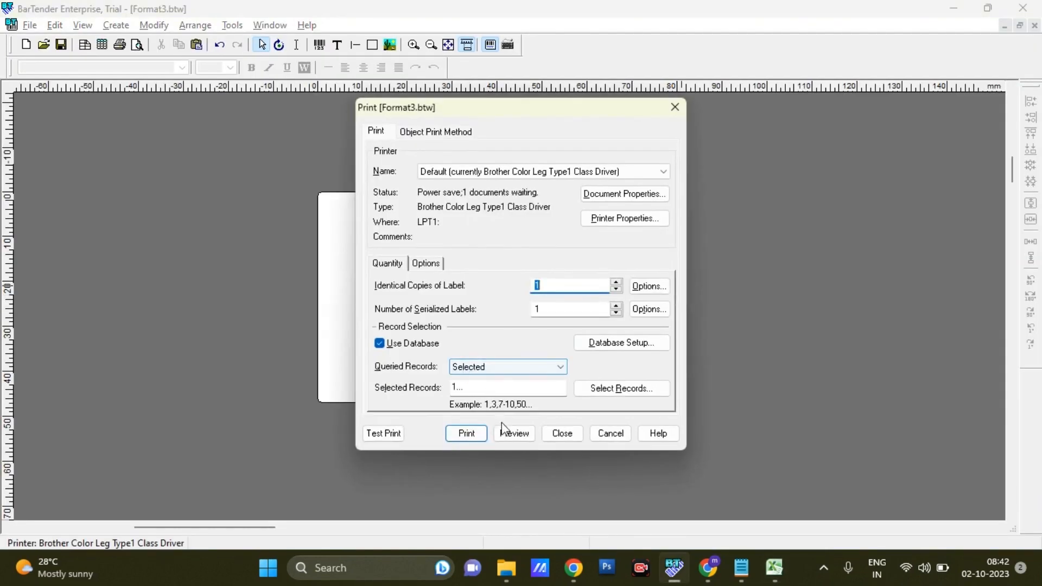
{"action": "left_click", "coordinate": [512, 434]}
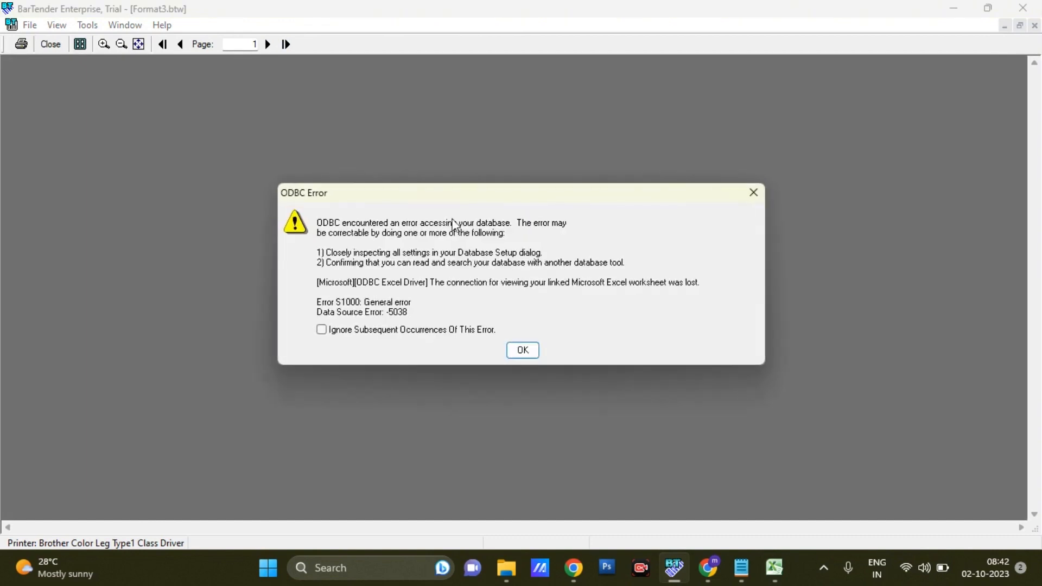
Quit Excel to release the Database workbook, and dismiss the ODBC error in BarTender.
{"action": "left_click", "coordinate": [776, 569]}
{"action": "left_click", "coordinate": [1022, 10]}
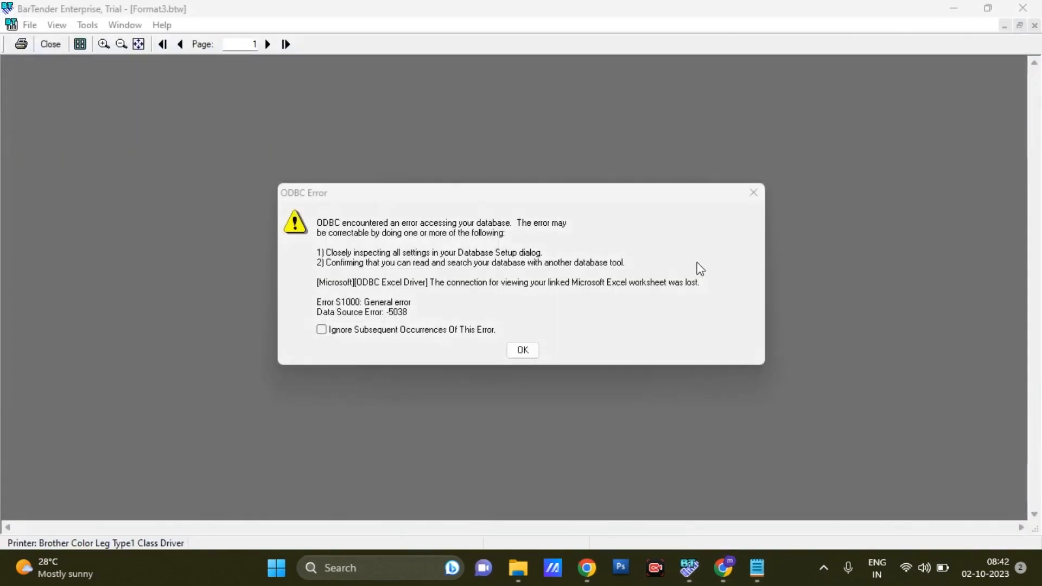
{"action": "left_click", "coordinate": [523, 352]}
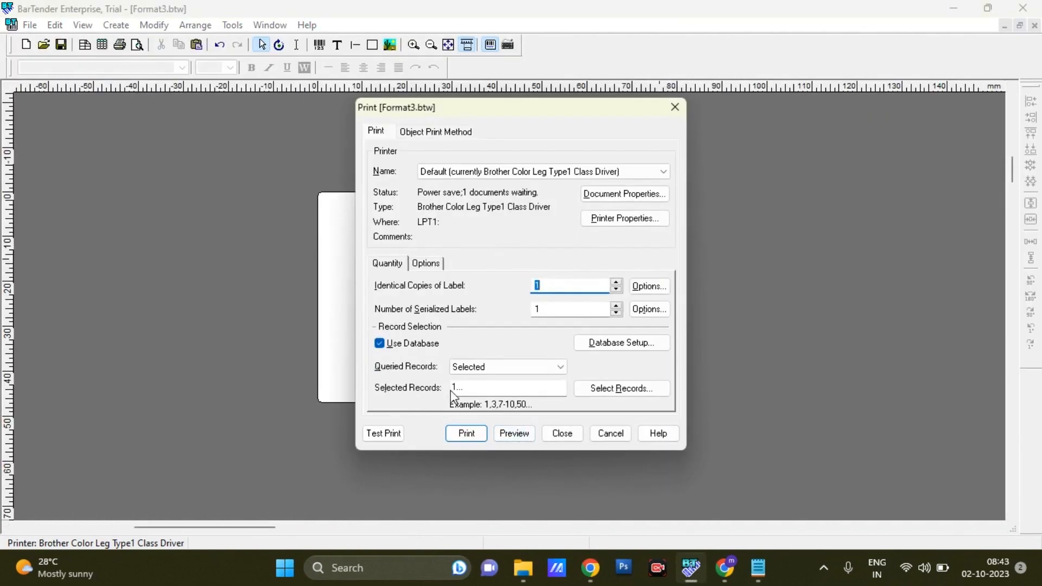
Preview the label printout using the database and page through the labels to check each QR code and its text.
{"action": "left_click", "coordinate": [514, 434]}
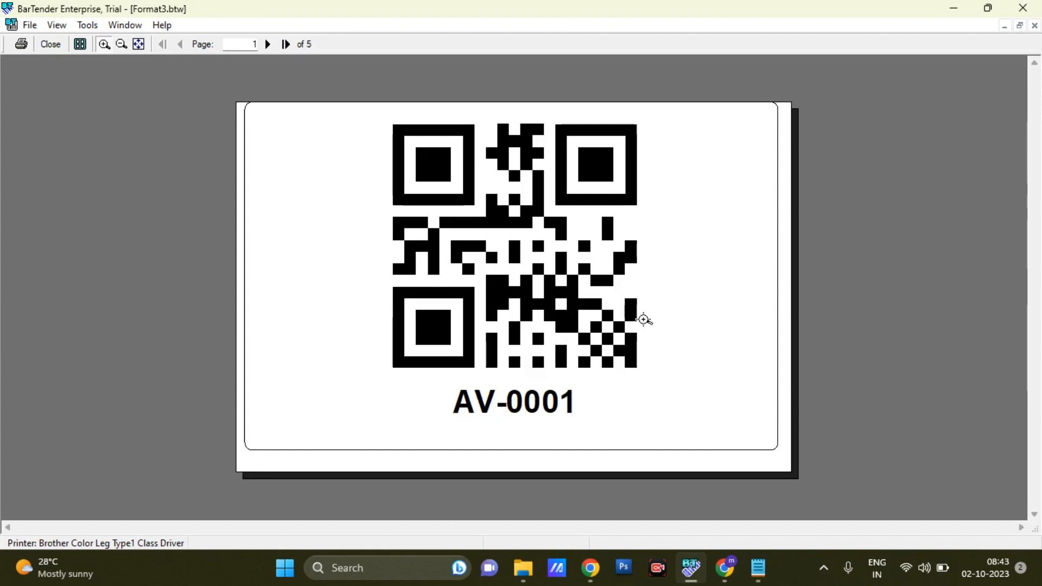
{"action": "key", "text": "Page_Down"}
{"action": "key", "text": "Page_Down"}
{"action": "key", "text": "Page_Down"}
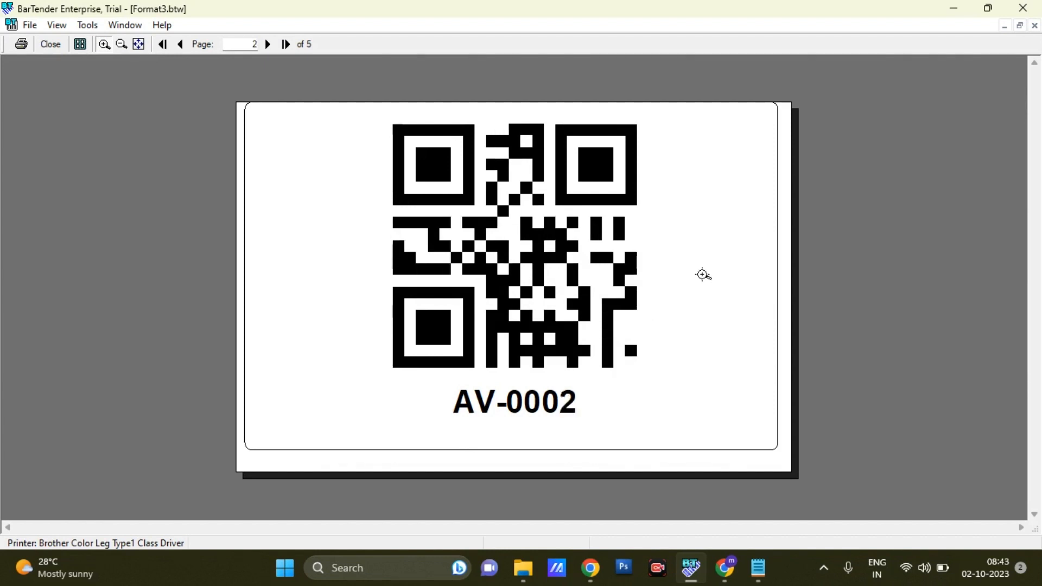
{"action": "key", "text": "Page_Down"}
{"action": "key", "text": "Page_Up"}
{"action": "key", "text": "Page_Up"}
{"action": "key", "text": "Page_Up"}
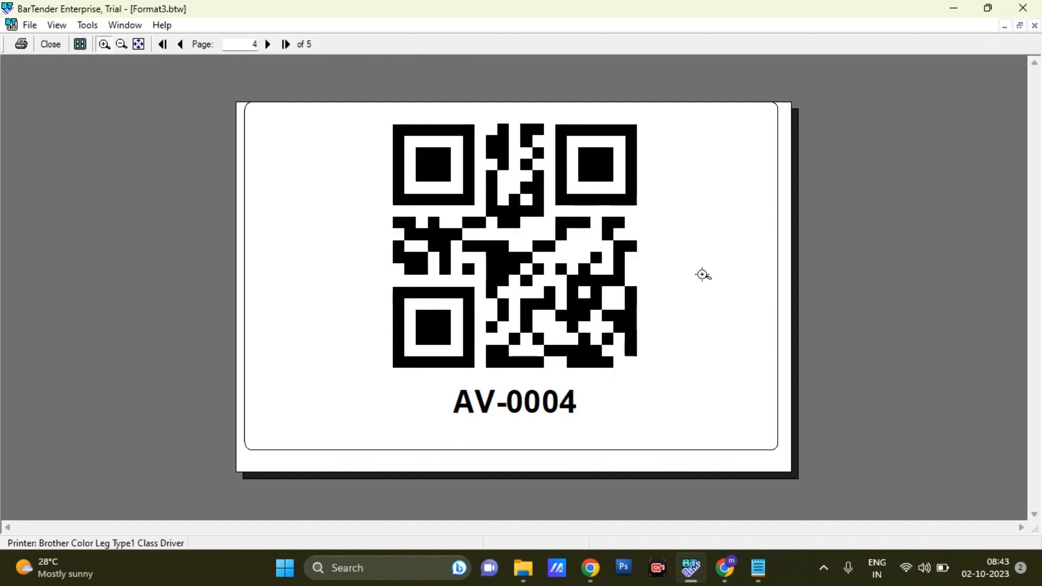
{"action": "key", "text": "Page_Up"}
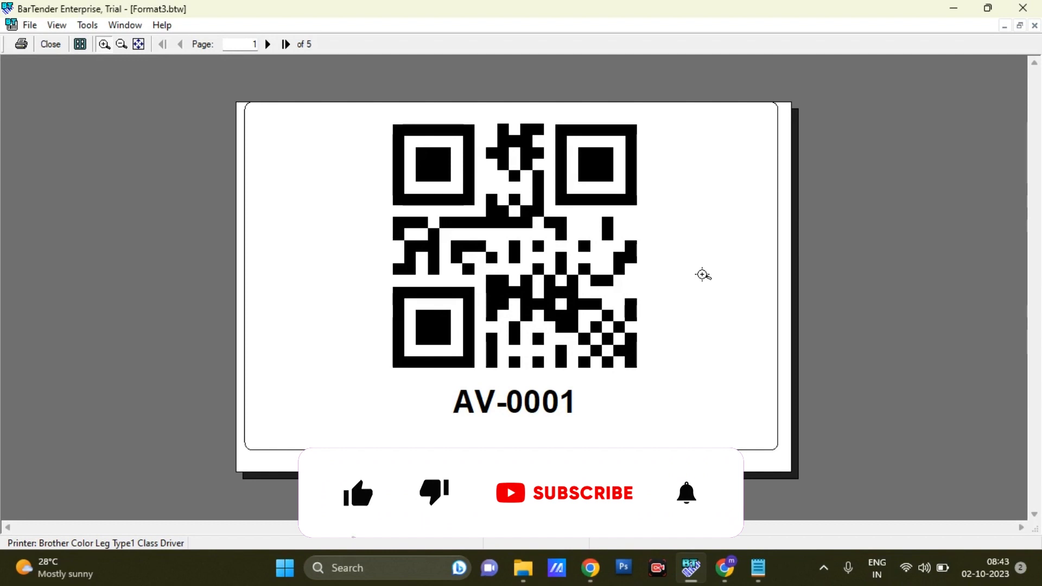